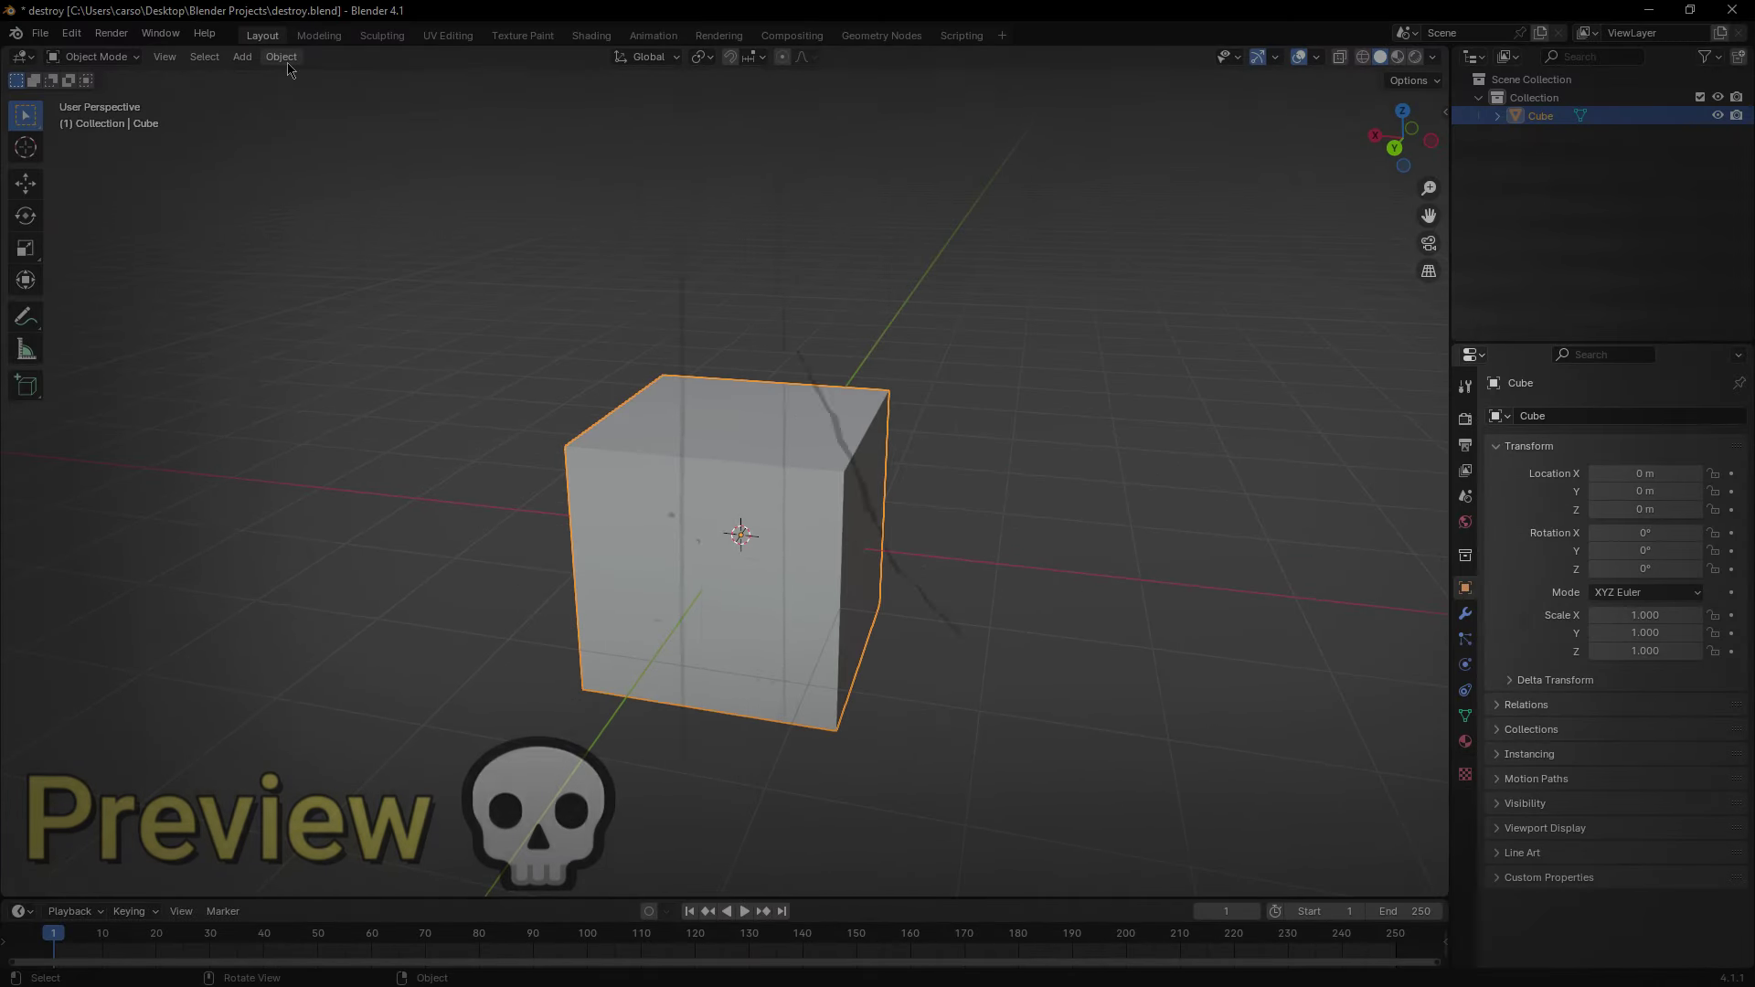
Open Blender's Object menu to reach the object commands
click(281, 59)
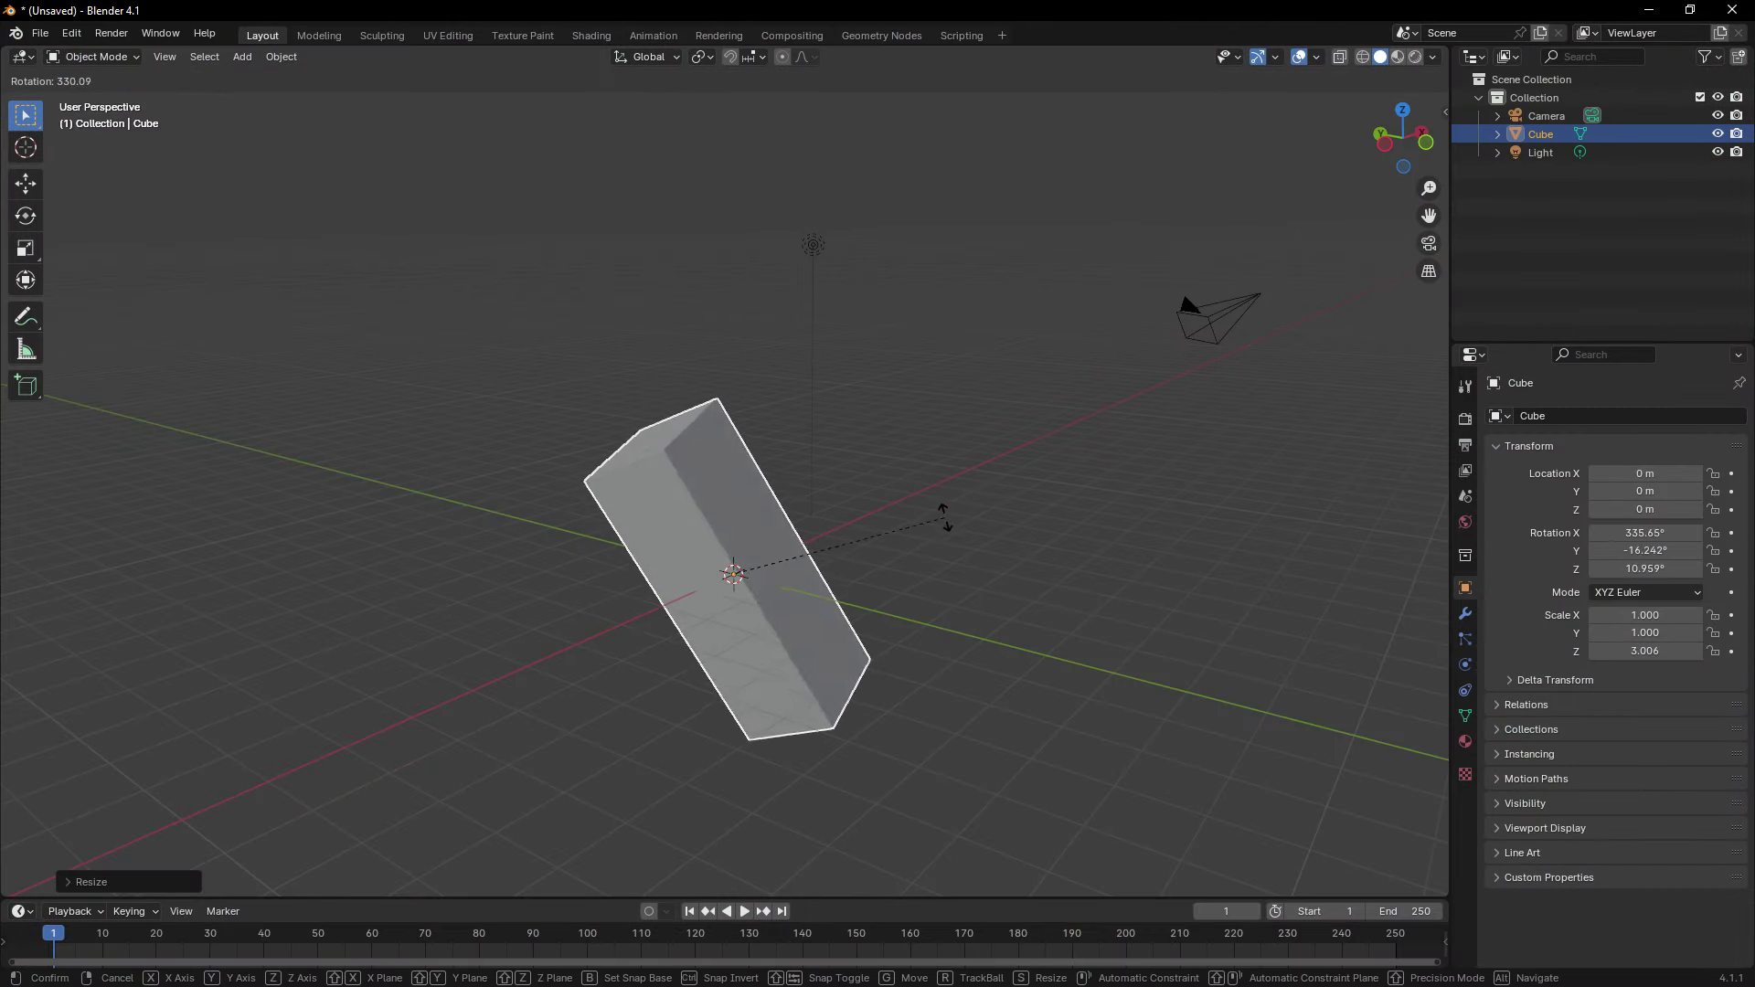
Delete the cube, box-select the camera and light, and orbit toward the landscape
key(Delete)
middle_drag(904, 643, 977, 599)
shift+middle_drag(917, 450, 940, 563)
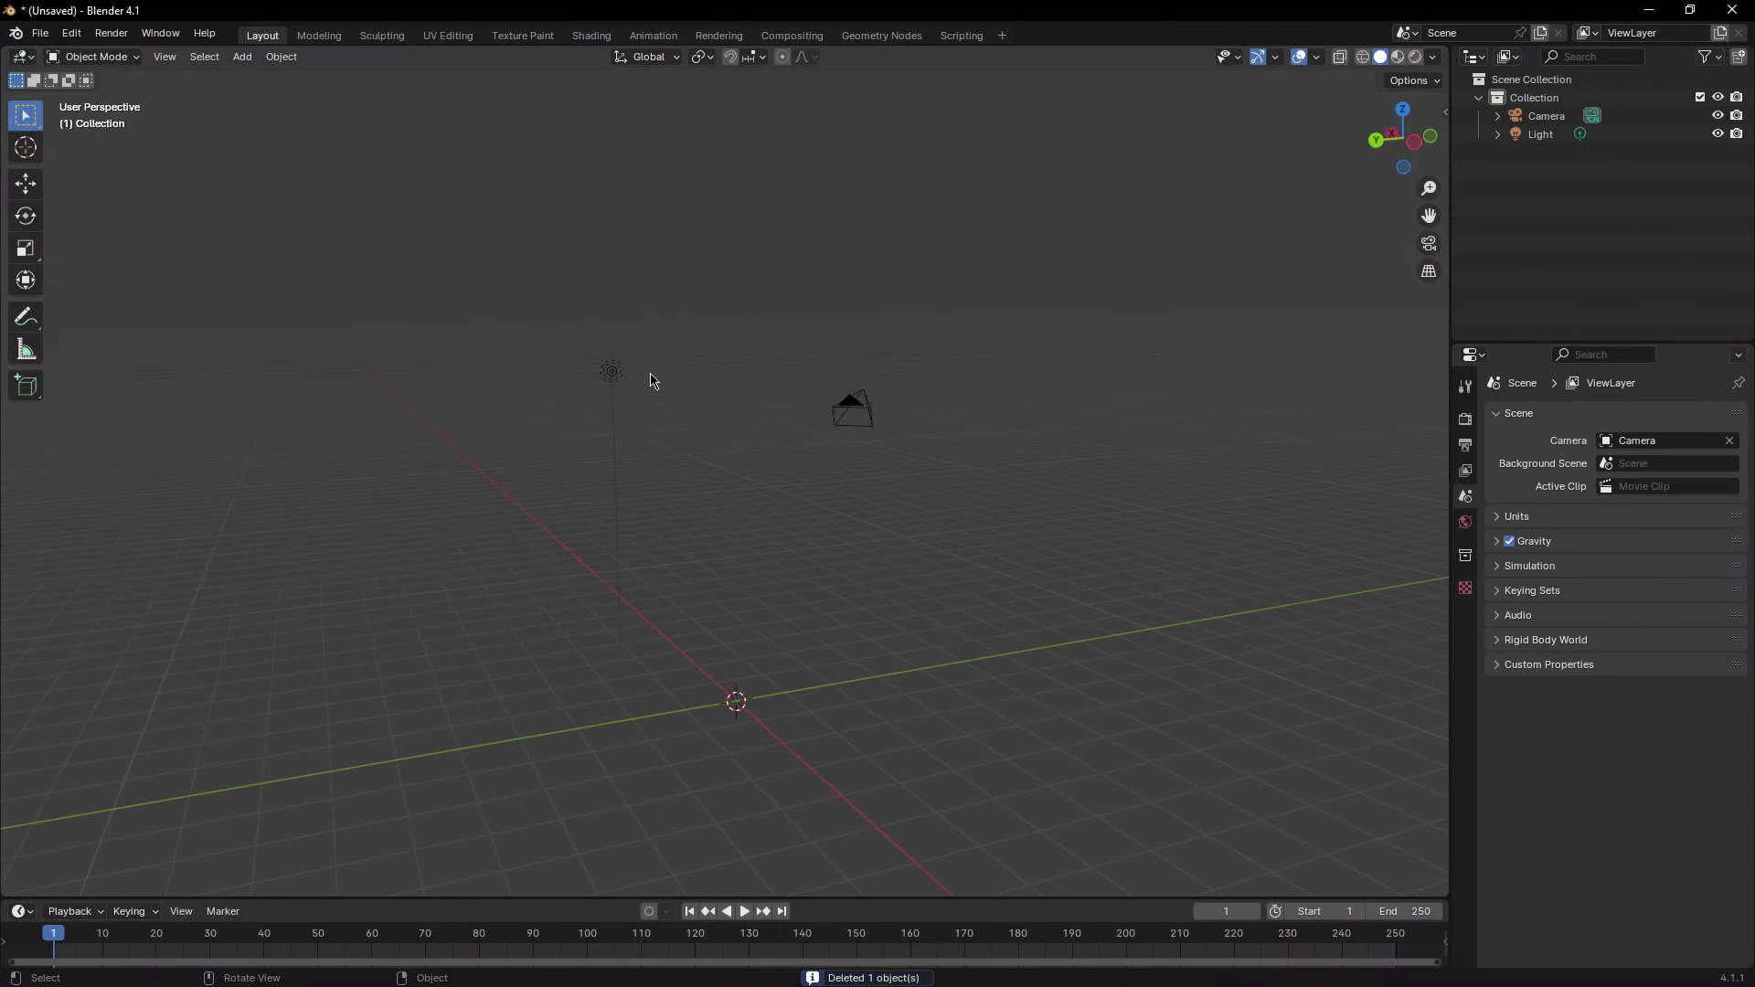
drag(526, 290, 898, 469)
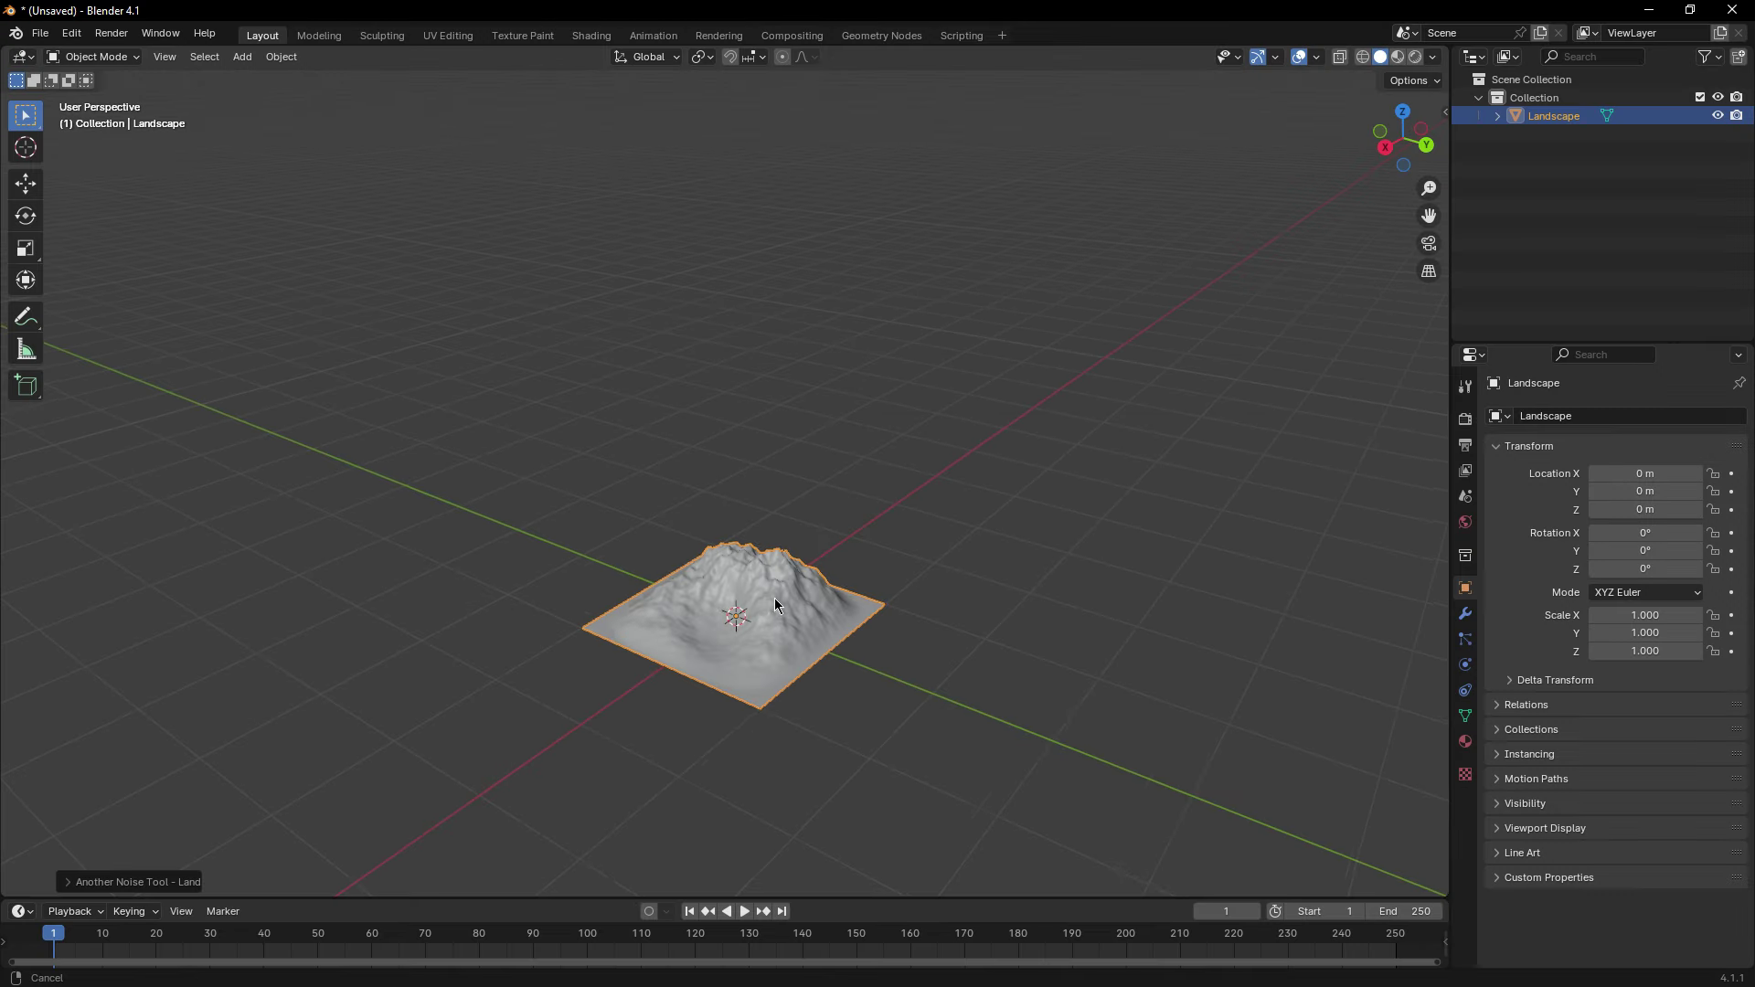
middle_drag(741, 589, 789, 635)
scroll(789, 636, up, 3)
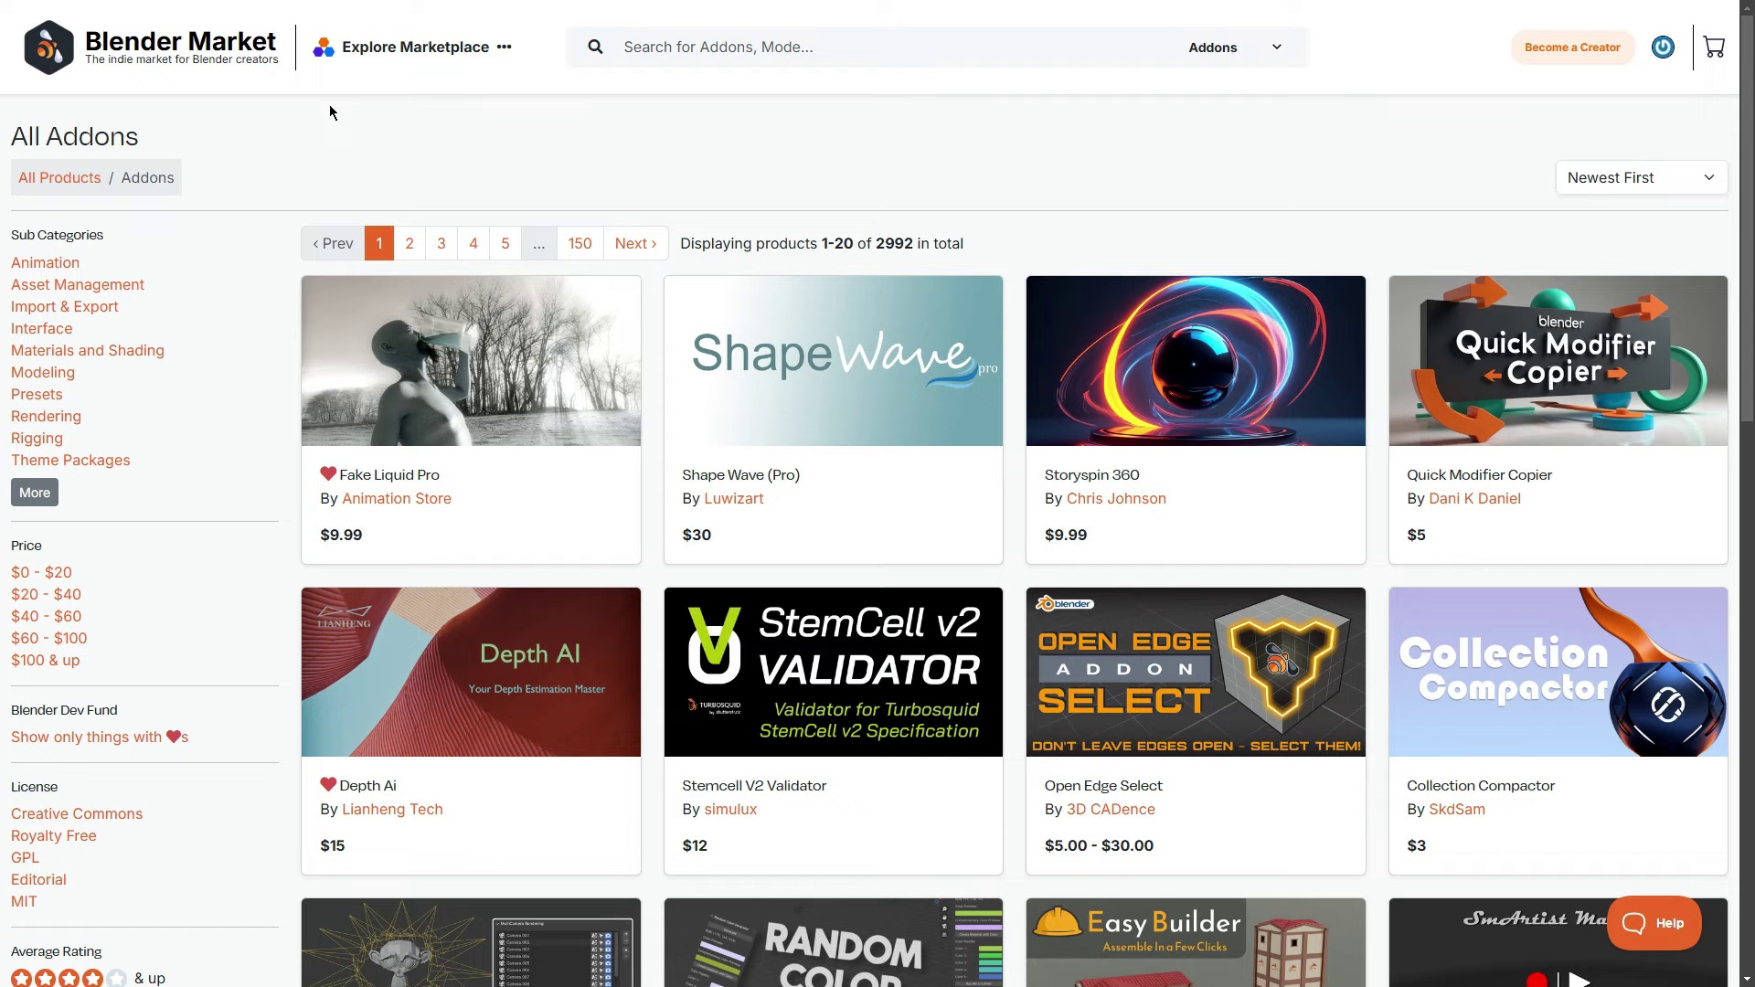
scroll(375, 109, down, 1)
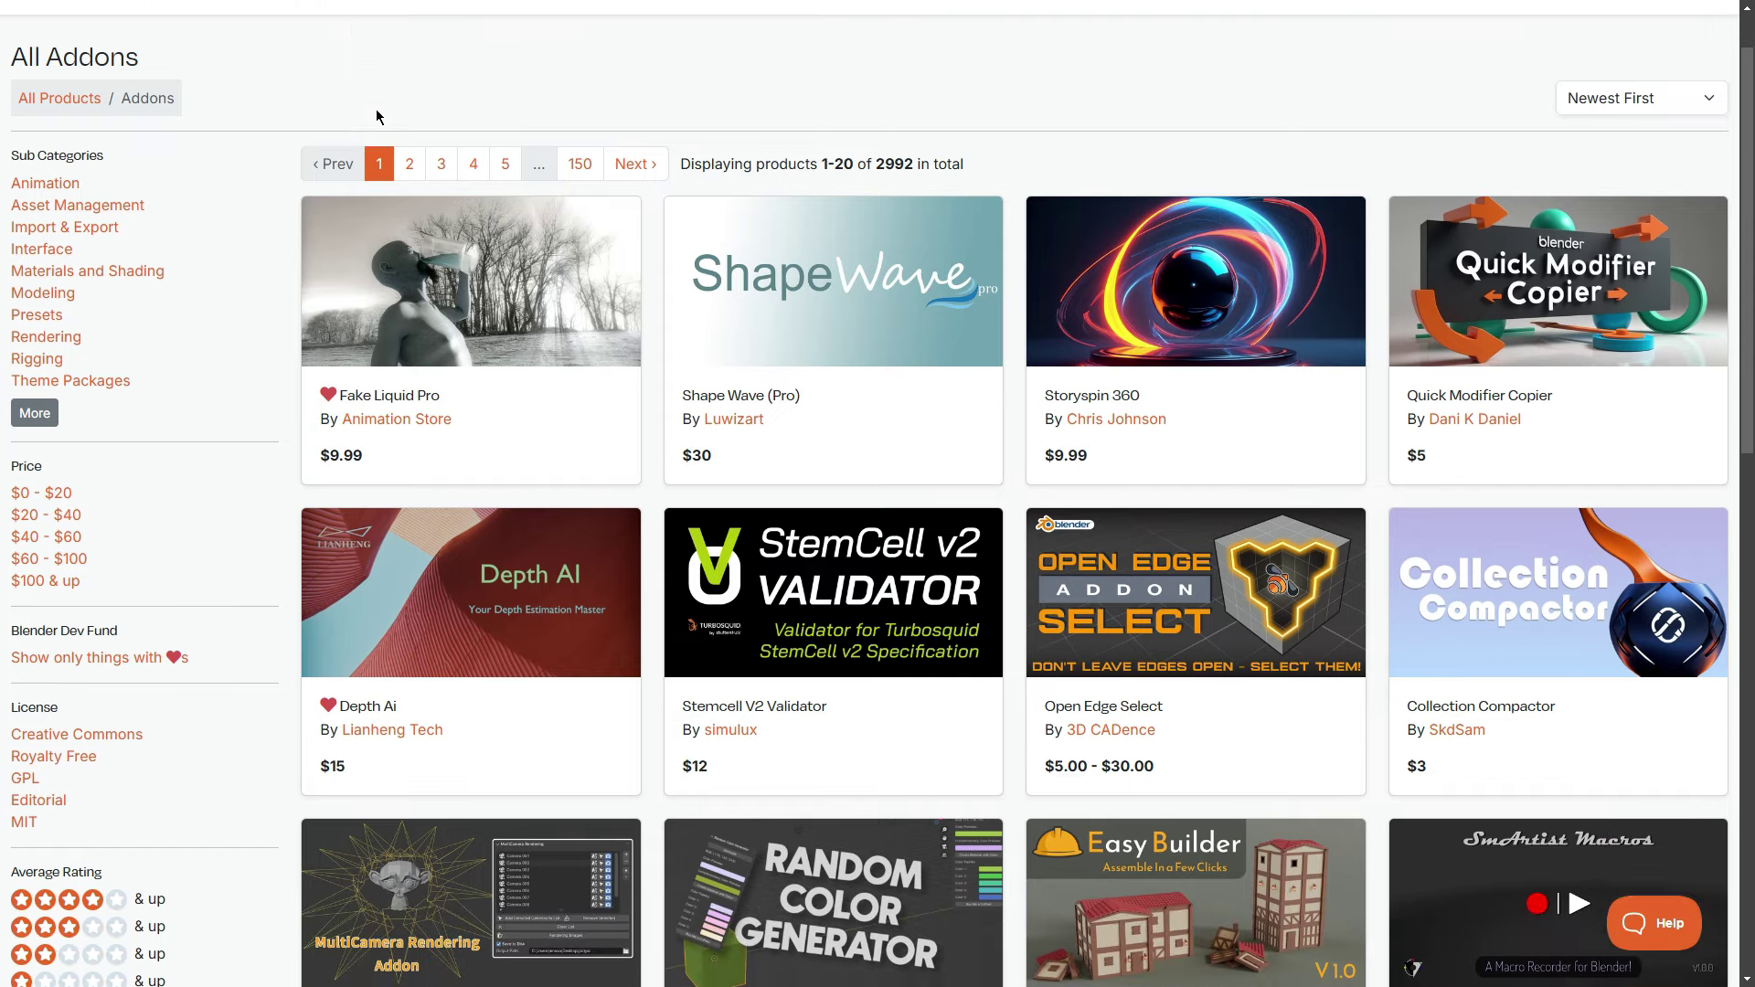
scroll(522, 152, down, 2)
scroll(676, 188, down, 2)
scroll(1192, 247, down, 2)
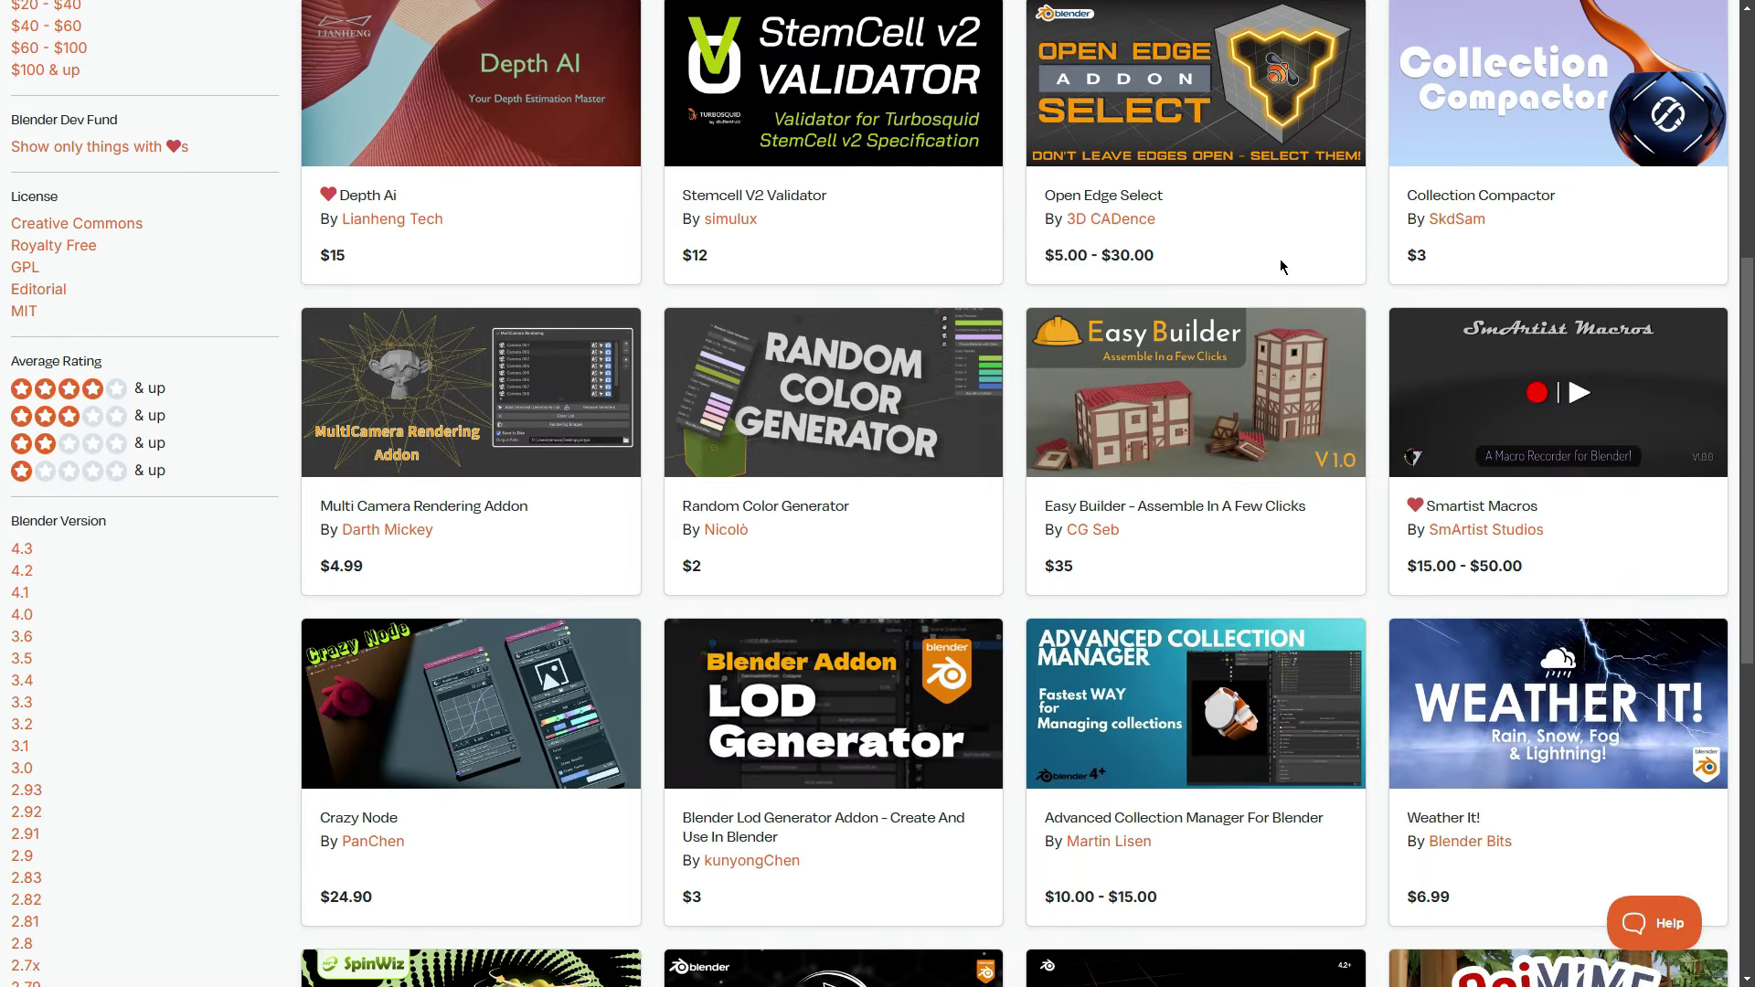
scroll(1281, 266, down, 2)
scroll(1240, 301, down, 1)
scroll(663, 589, down, 1)
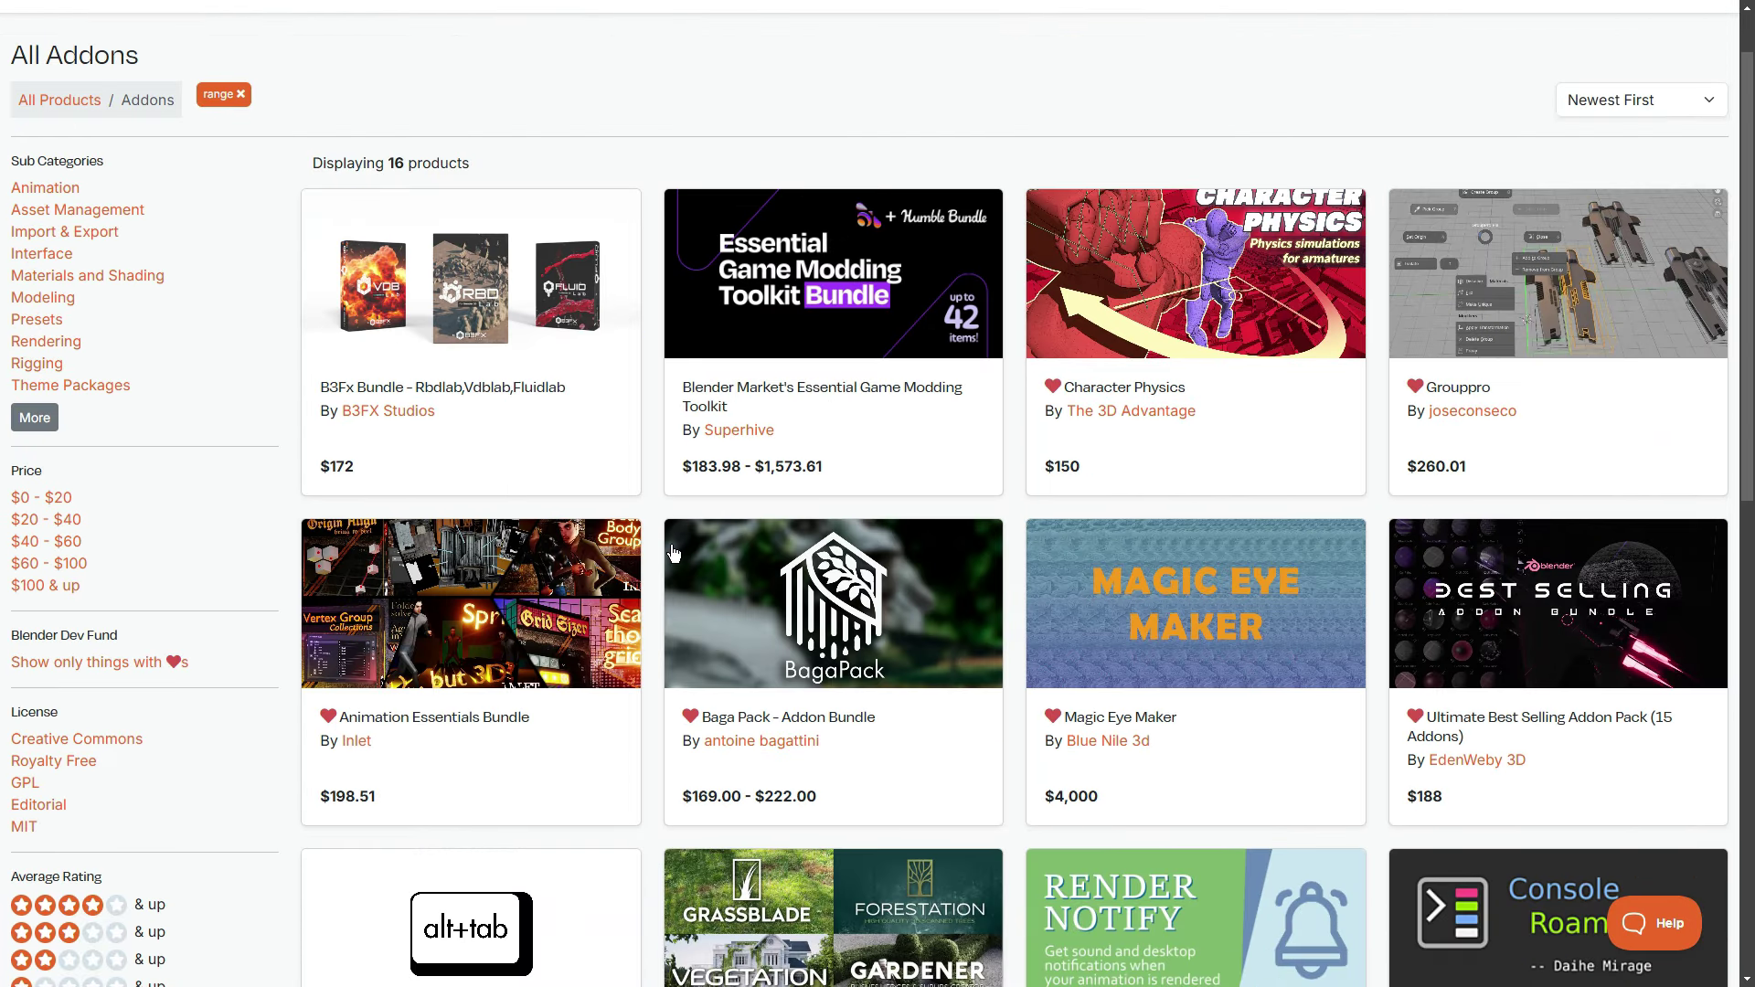
scroll(665, 589, down, 2)
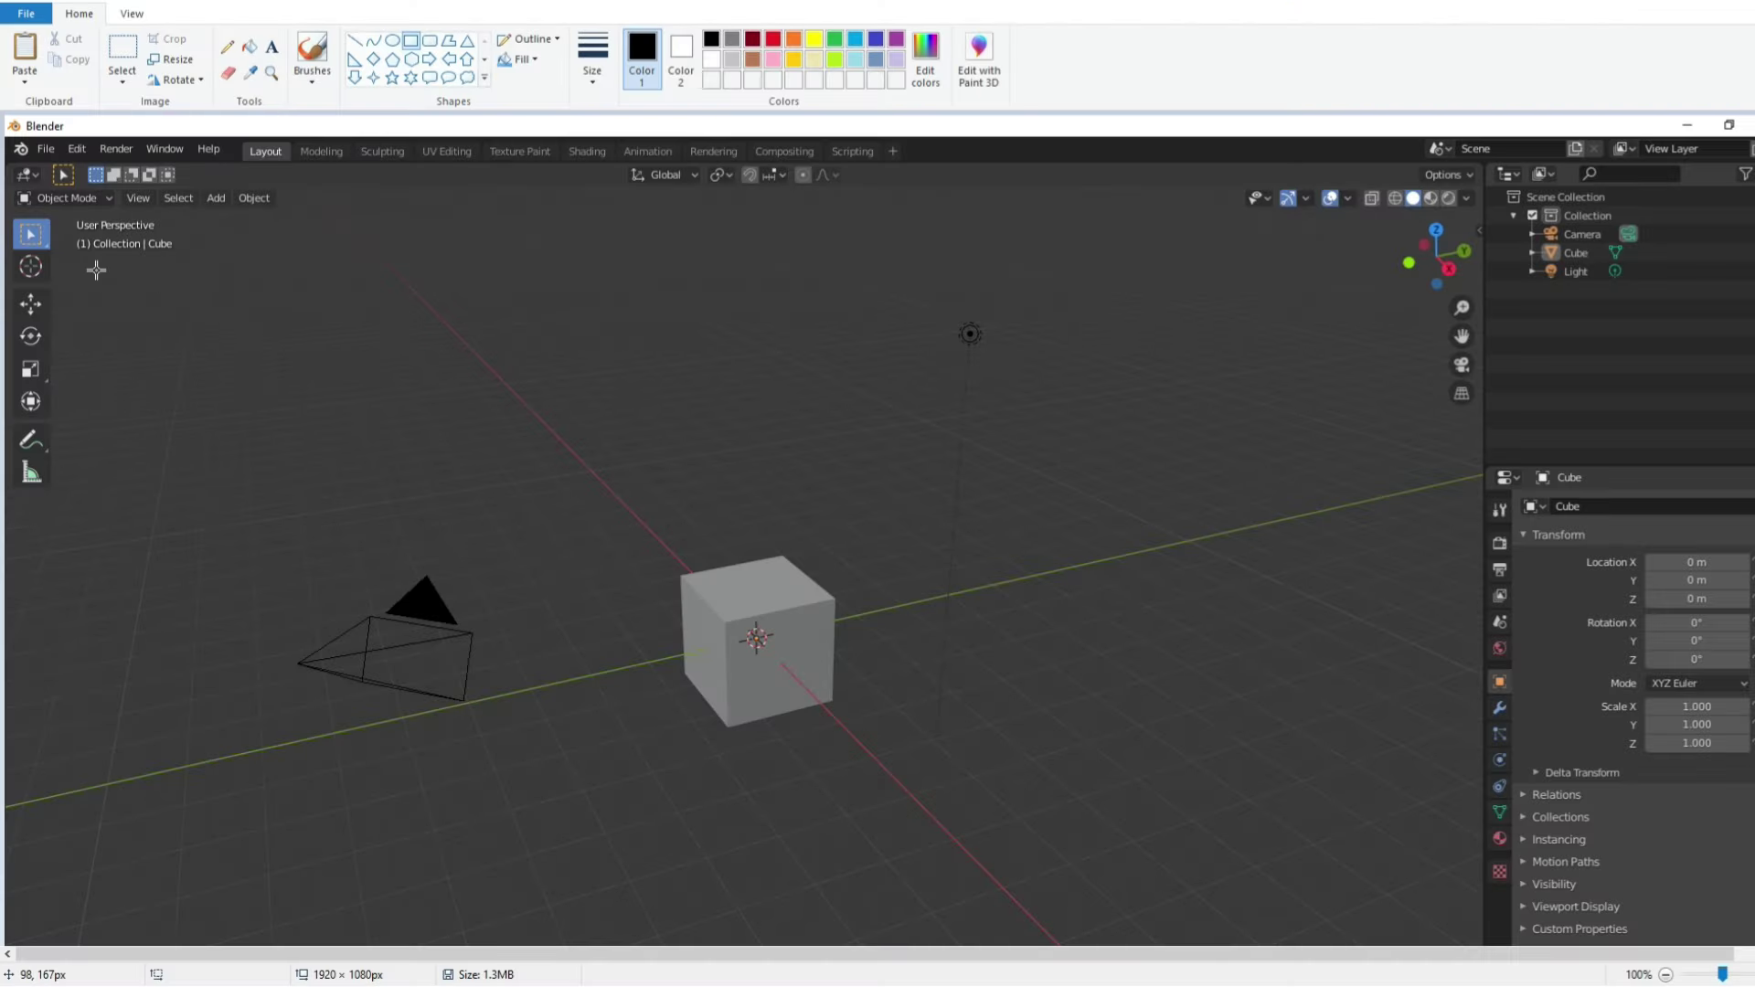
Fill the rectangle with solid white and stamp copies across the screenshot
click(540, 79)
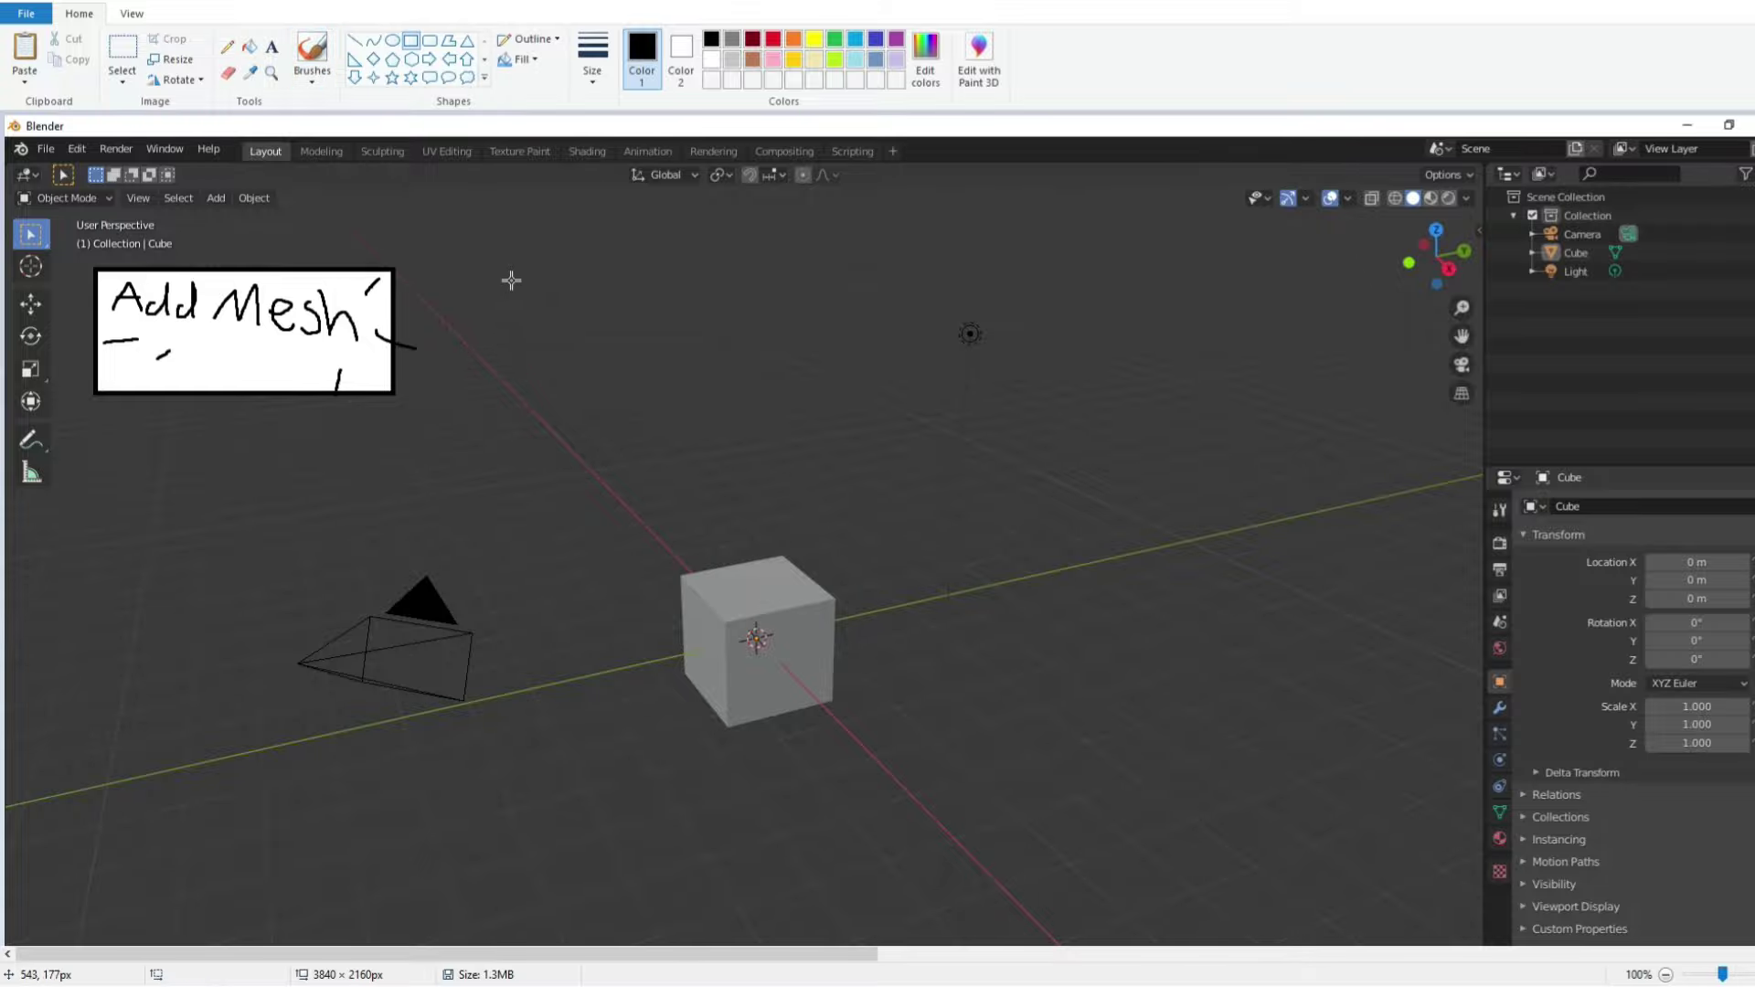
mouse_move(643, 328)
shift+mouse_down()
mouse_move(854, 699)
mouse_move(837, 713)
mouse_move(732, 690)
mouse_move(1001, 608)
mouse_move(564, 634)
mouse_move(803, 654)
mouse_move(941, 589)
mouse_move(227, 410)
shift+mouse_up()
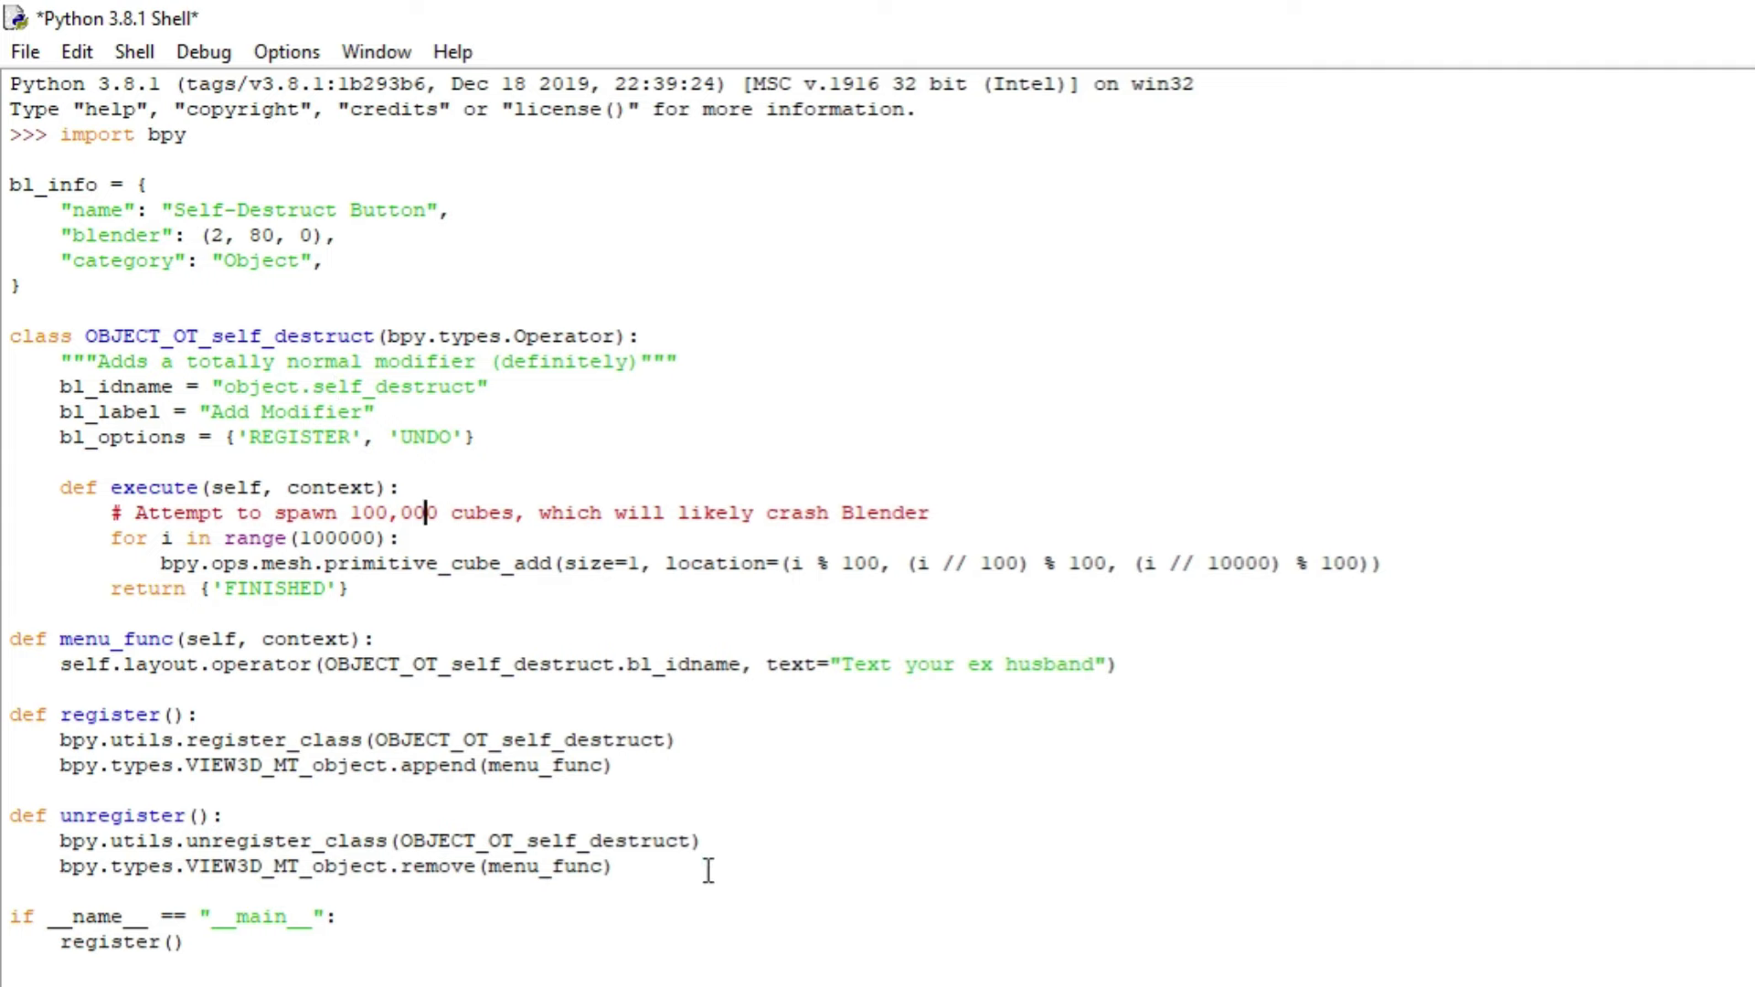
Select the whole script from register() up to import bpy and copy it
drag(707, 871, 206, 385)
click(207, 381)
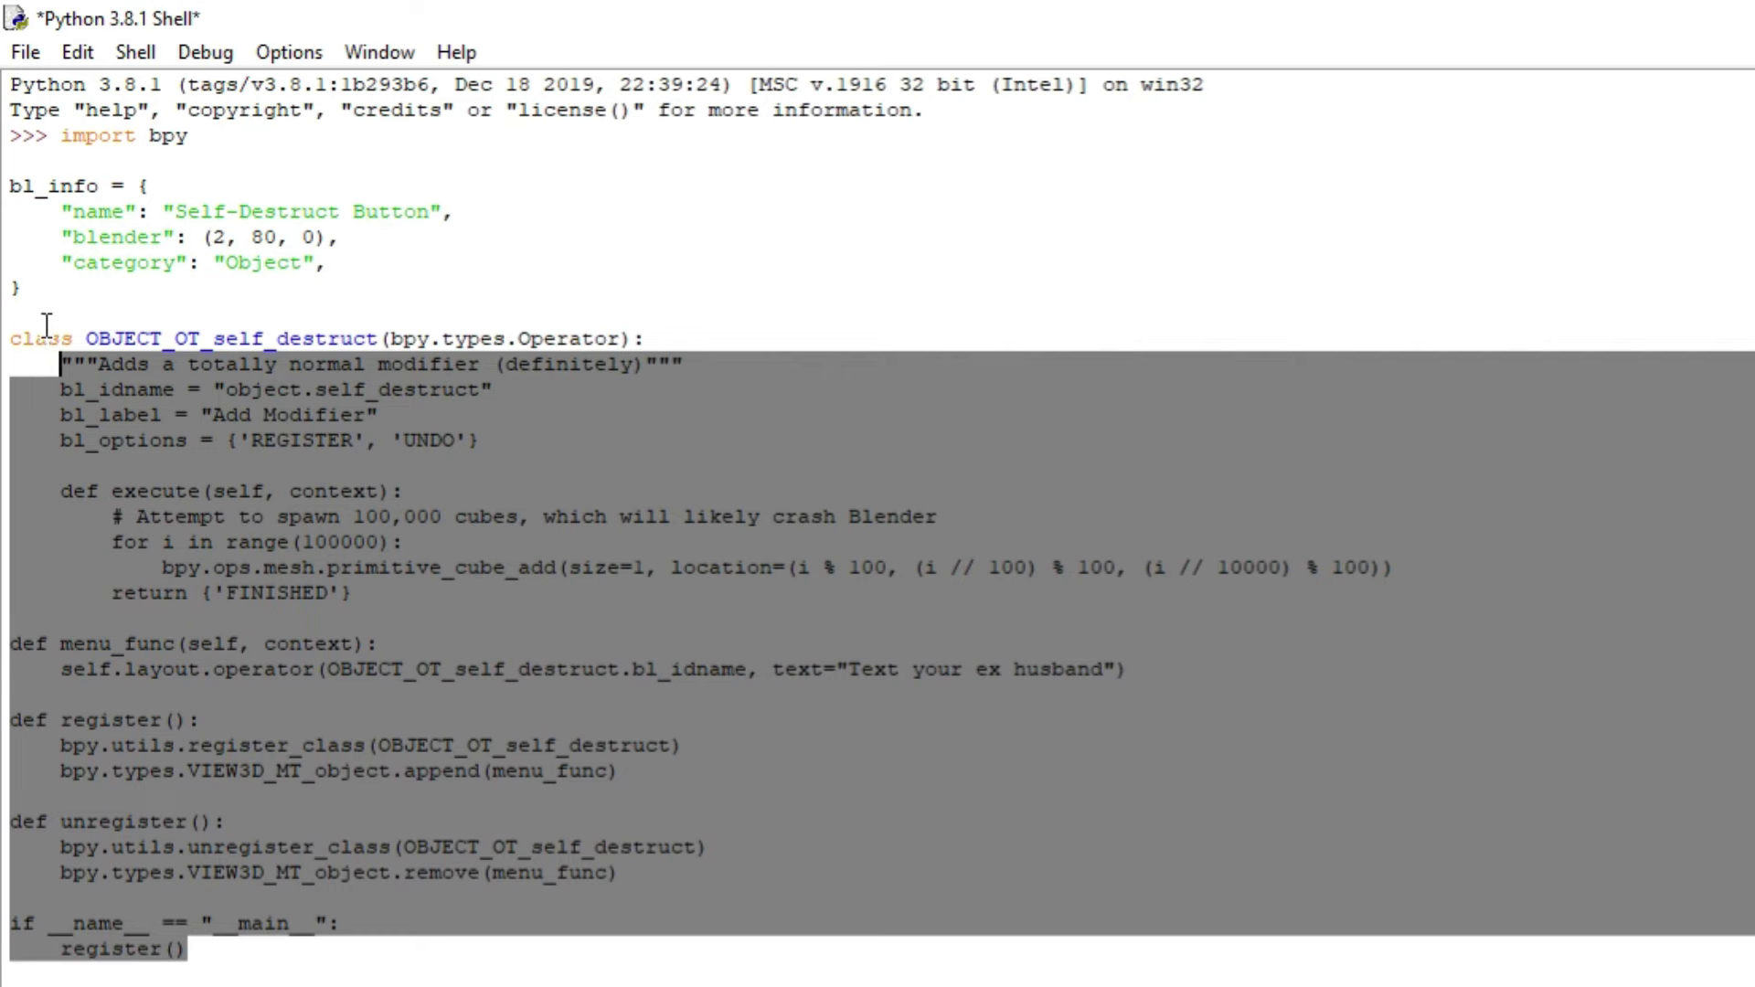
drag(186, 949, 11, 83)
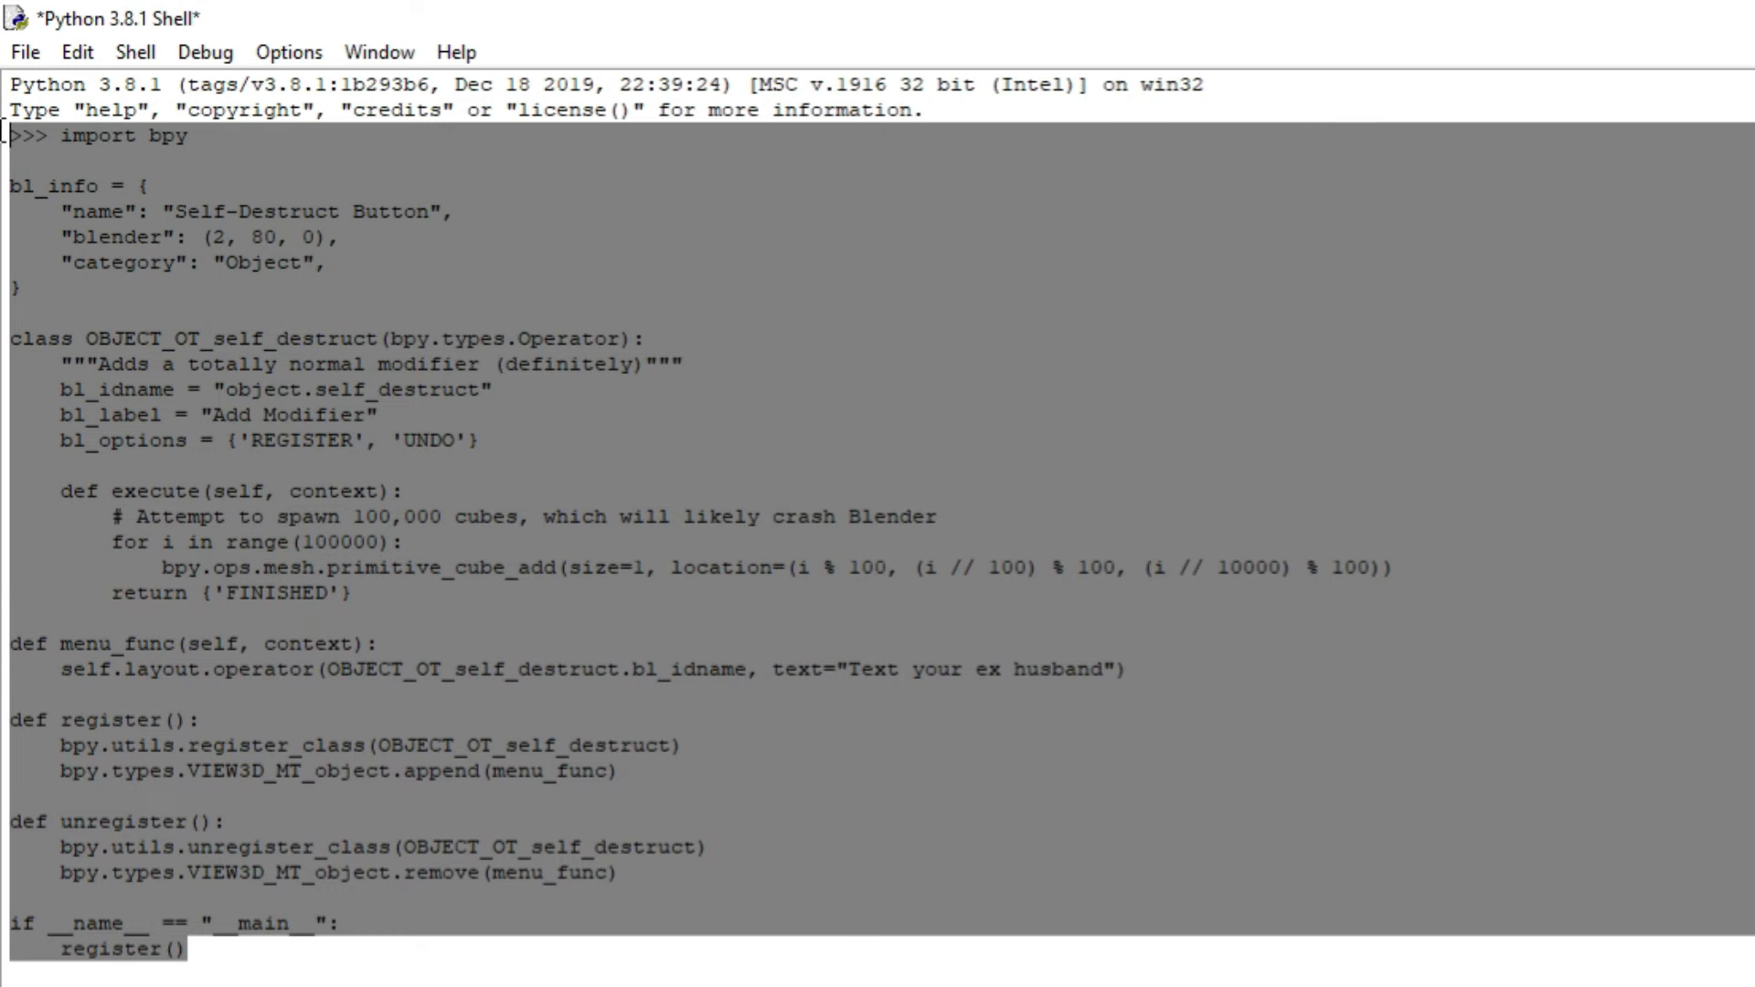
right_click(328, 507)
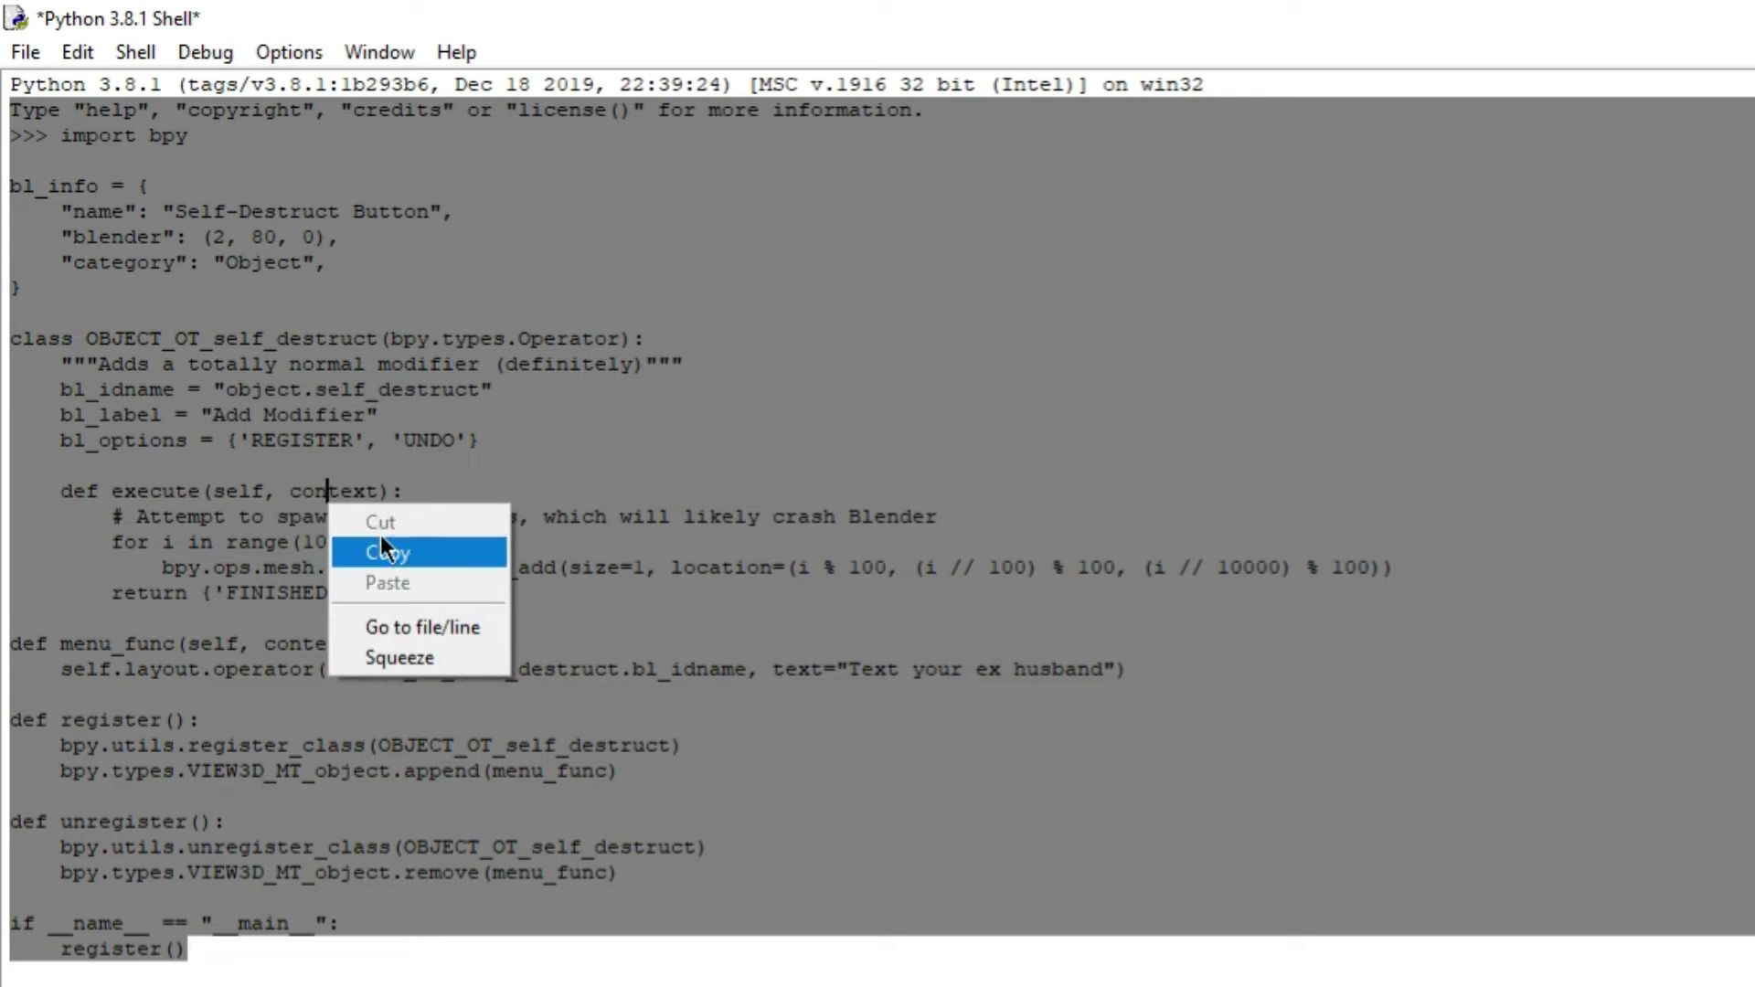
click(20, 57)
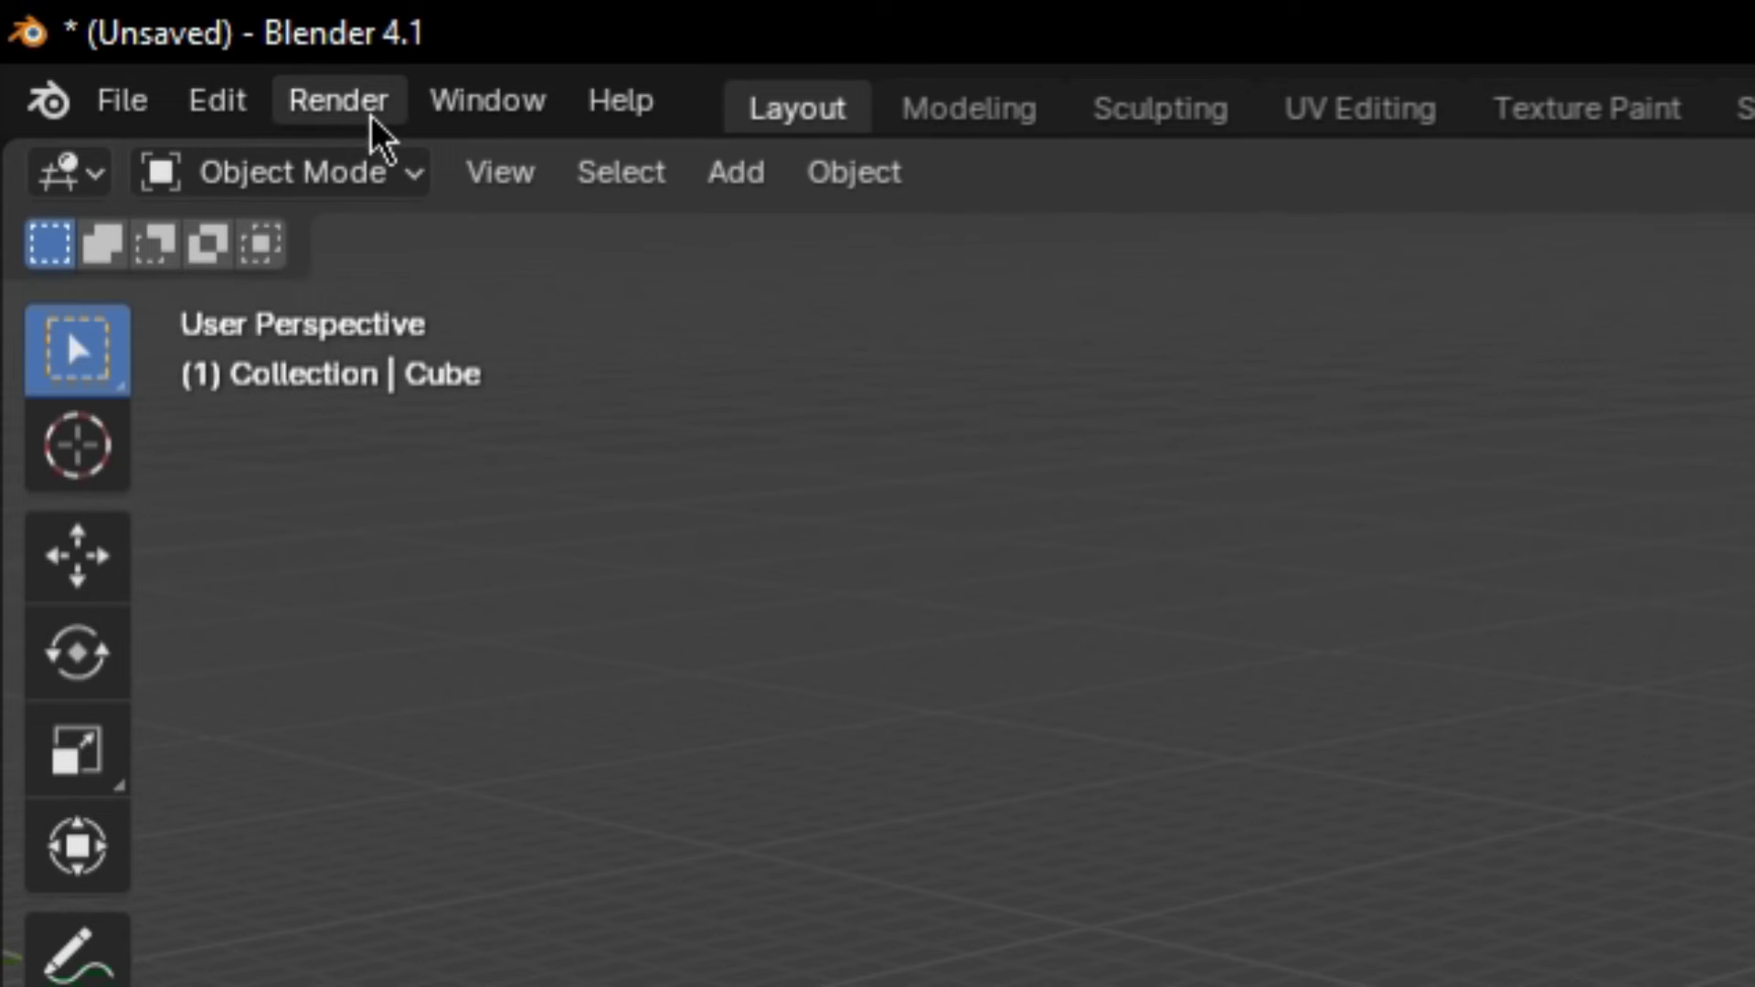
Install self_destruct_button.py from Edit > Preferences > Add-ons
click(236, 100)
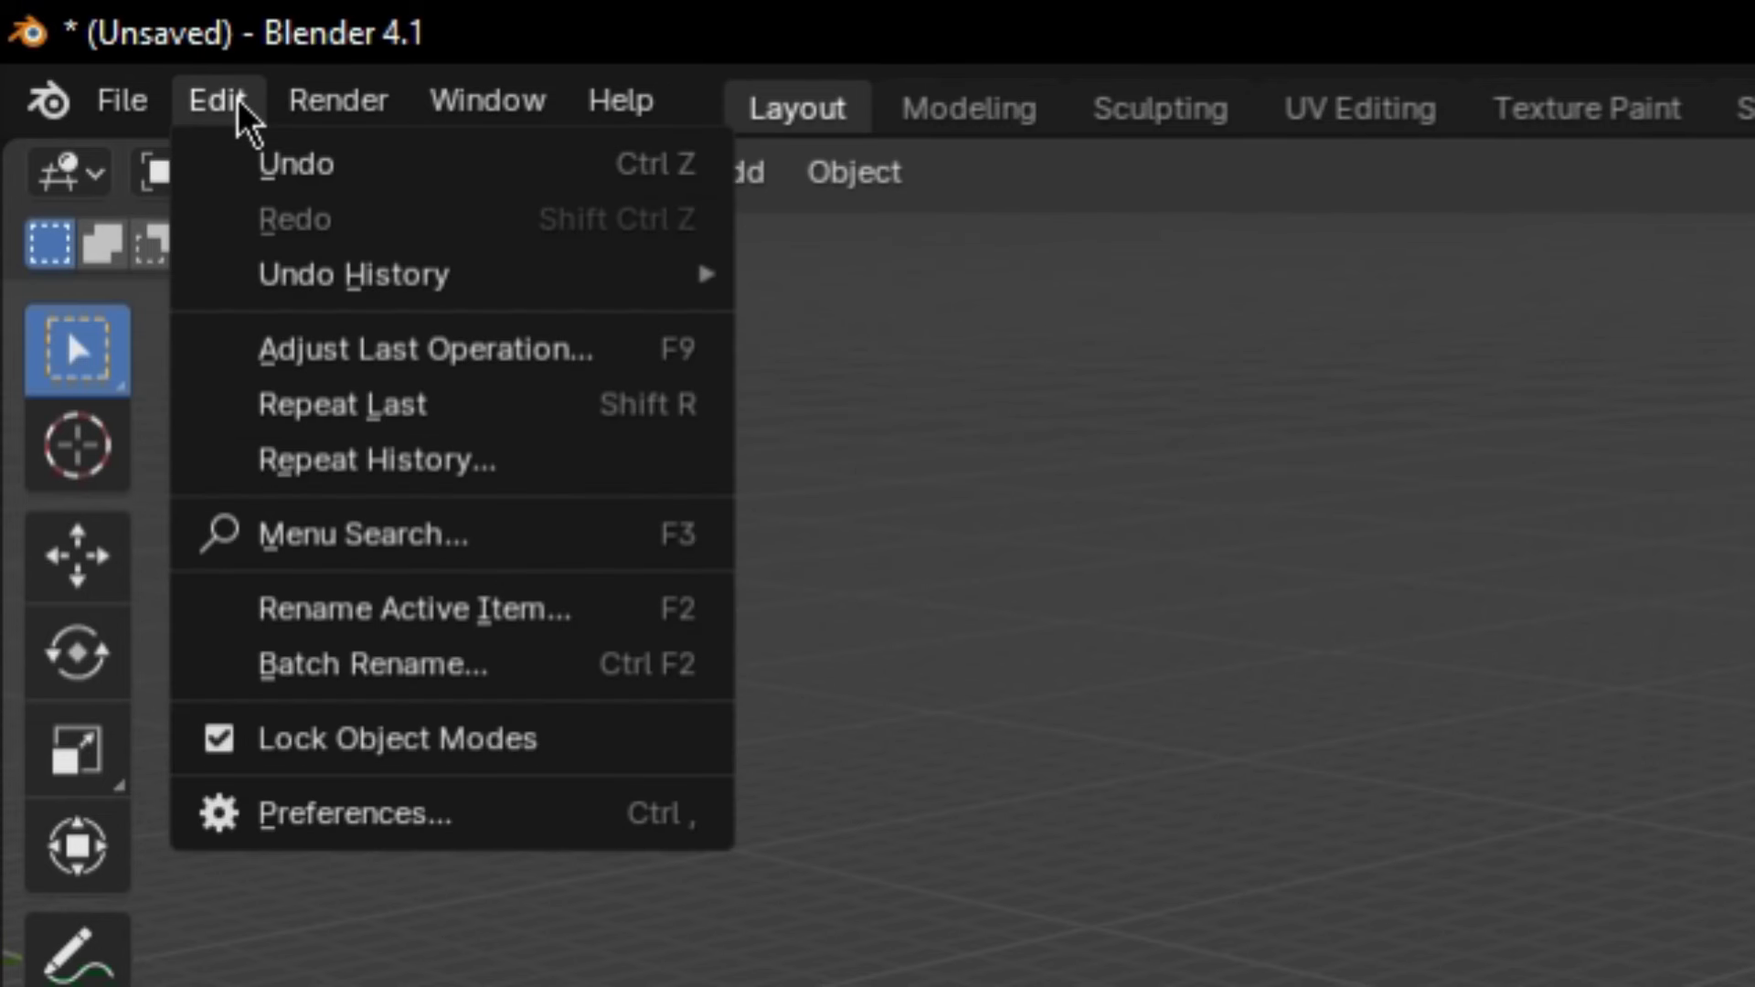
click(450, 832)
click(804, 313)
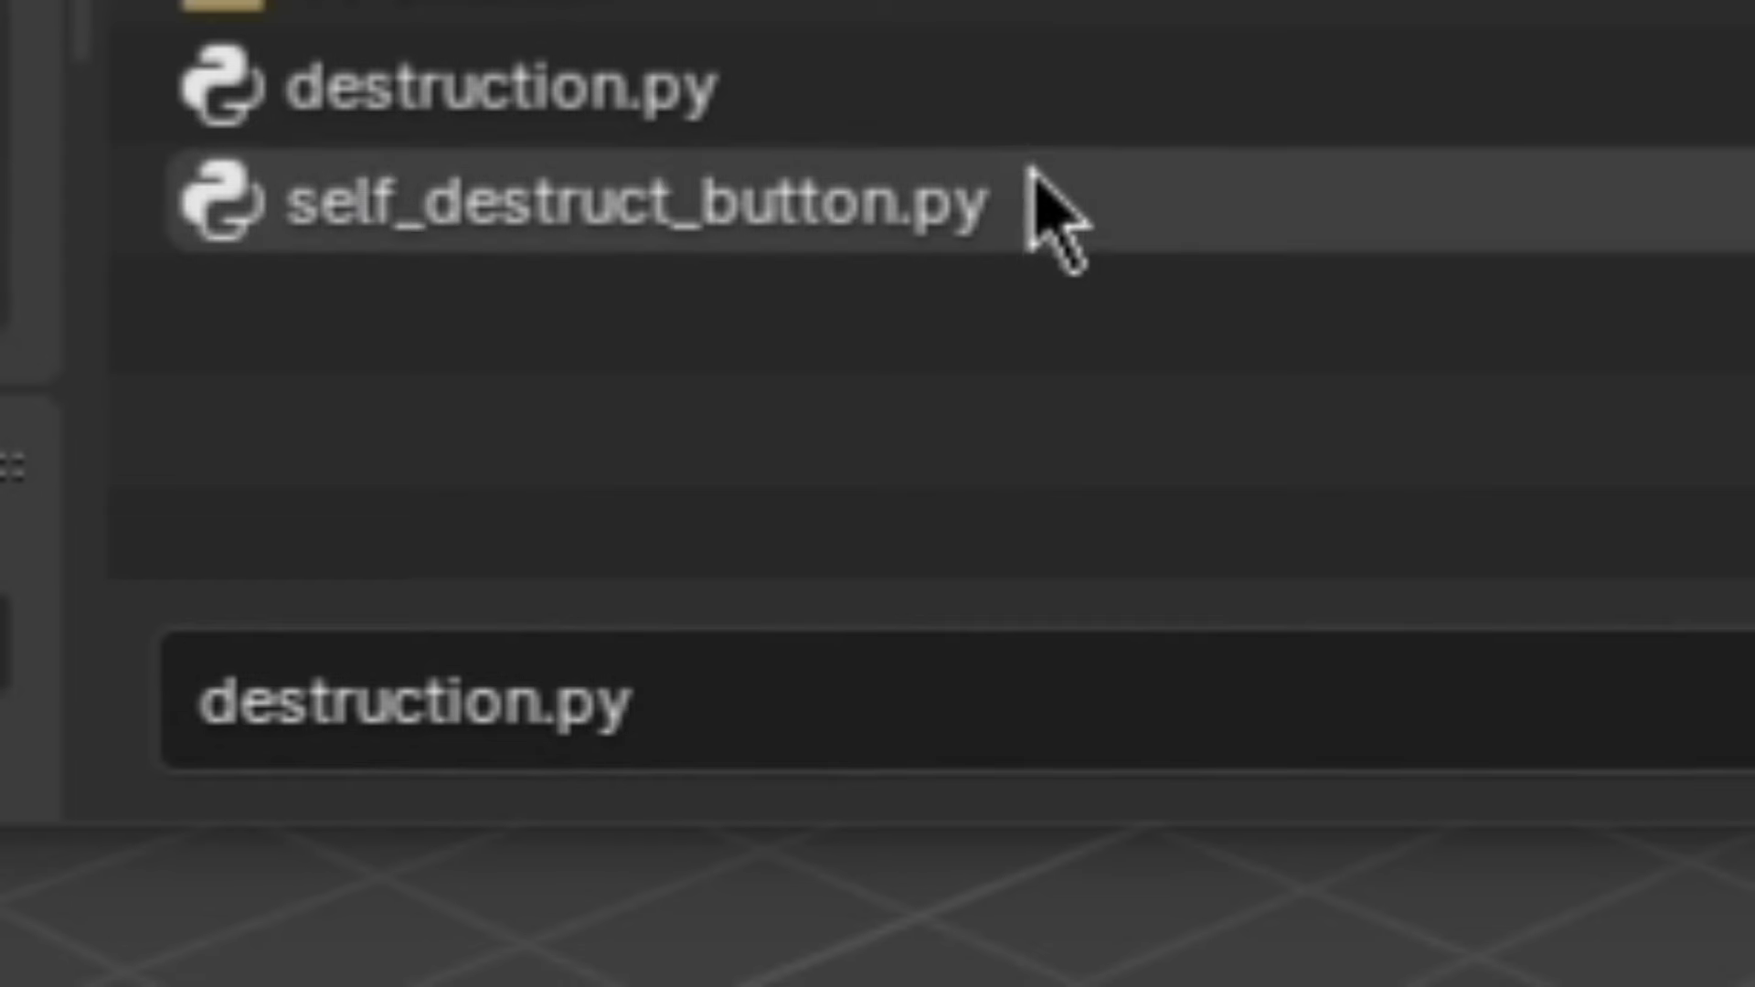
double_click(1031, 192)
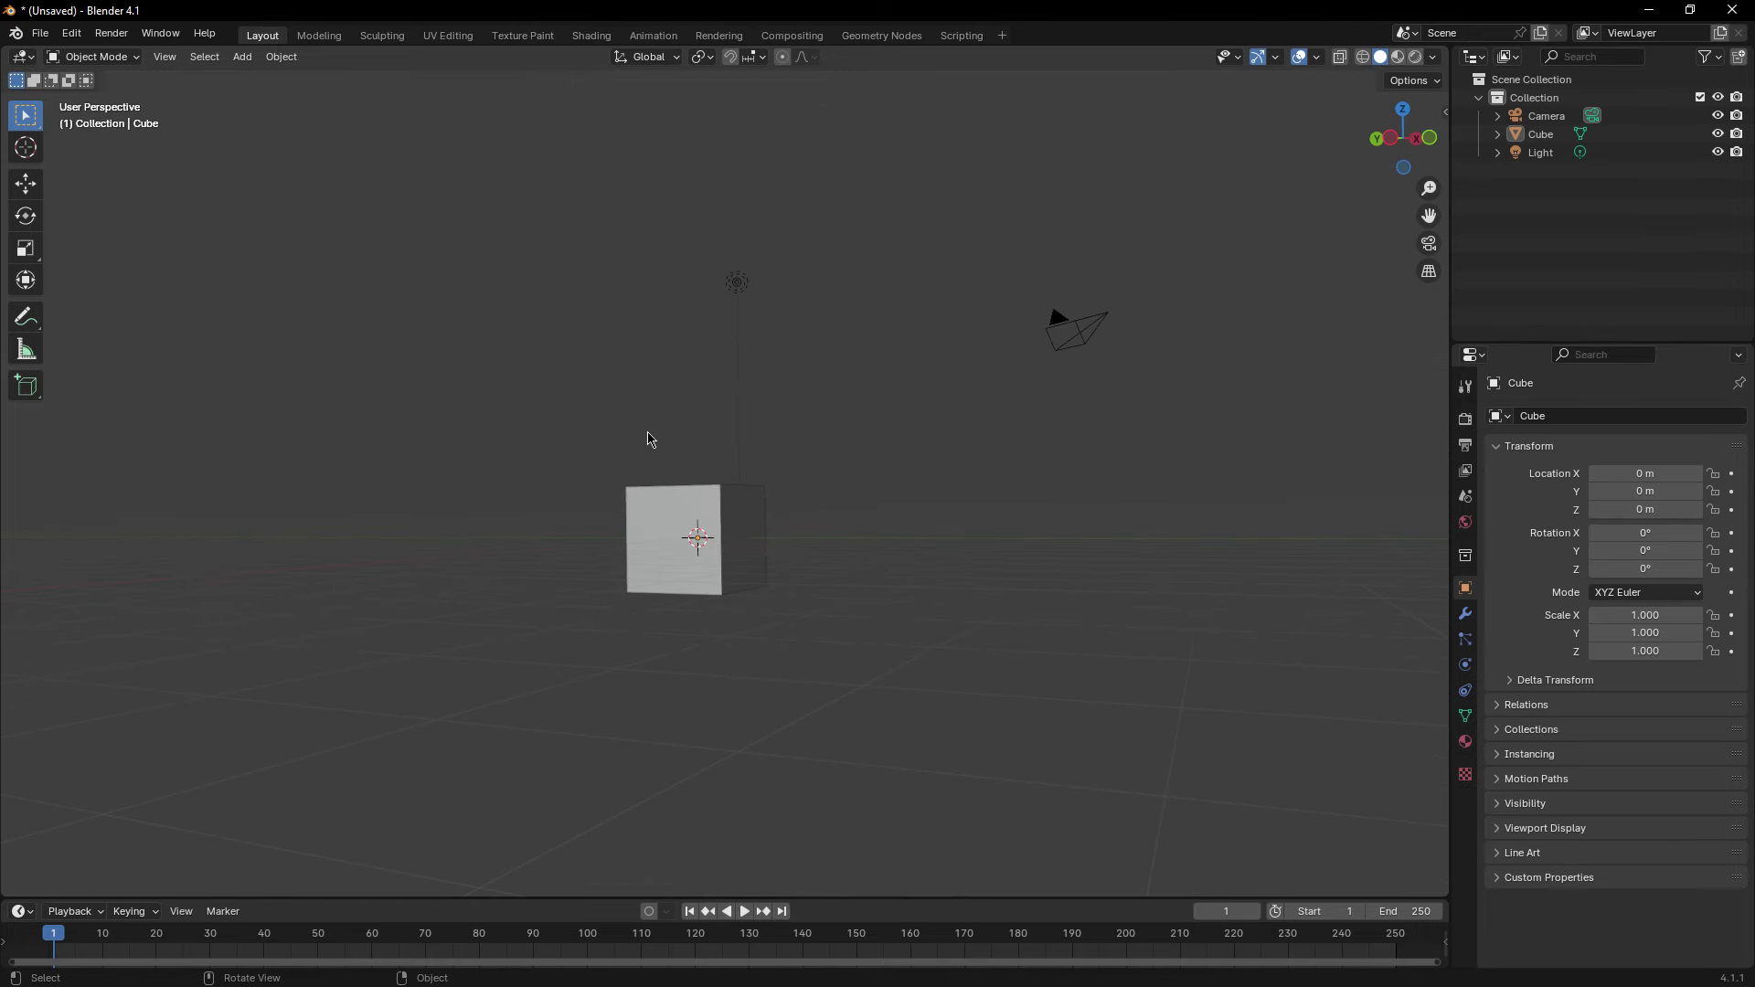
middle_drag(975, 405, 700, 589)
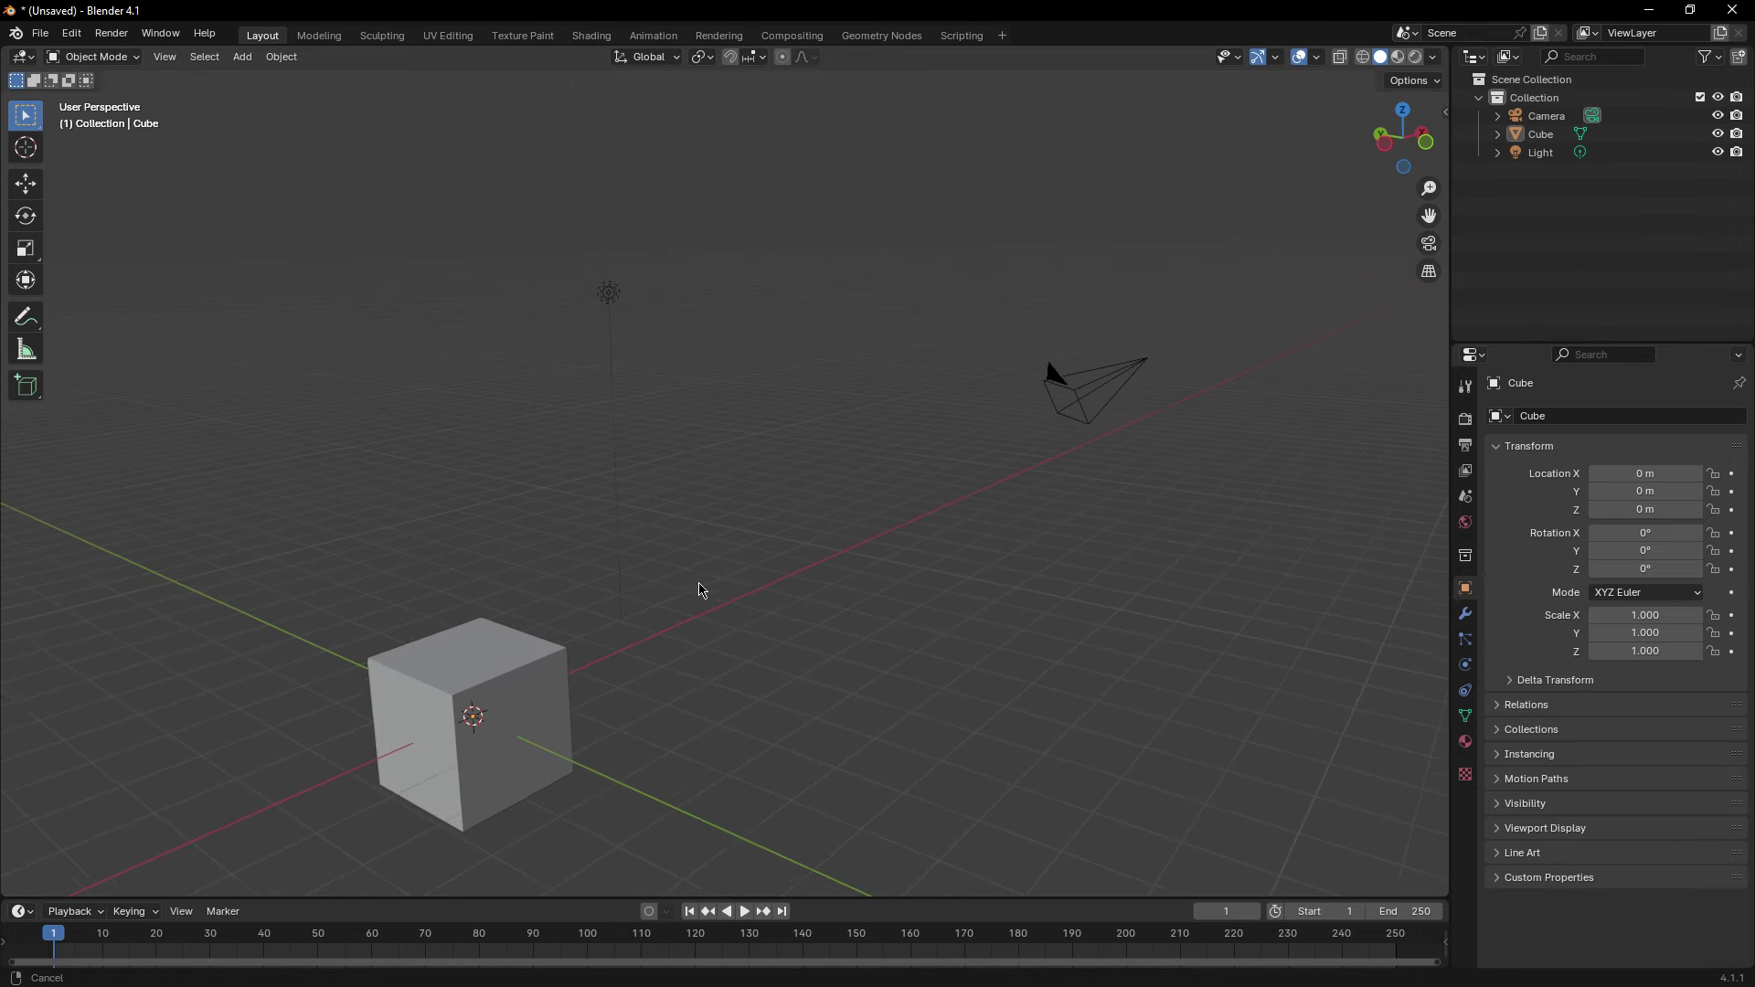
middle_drag(480, 584, 520, 592)
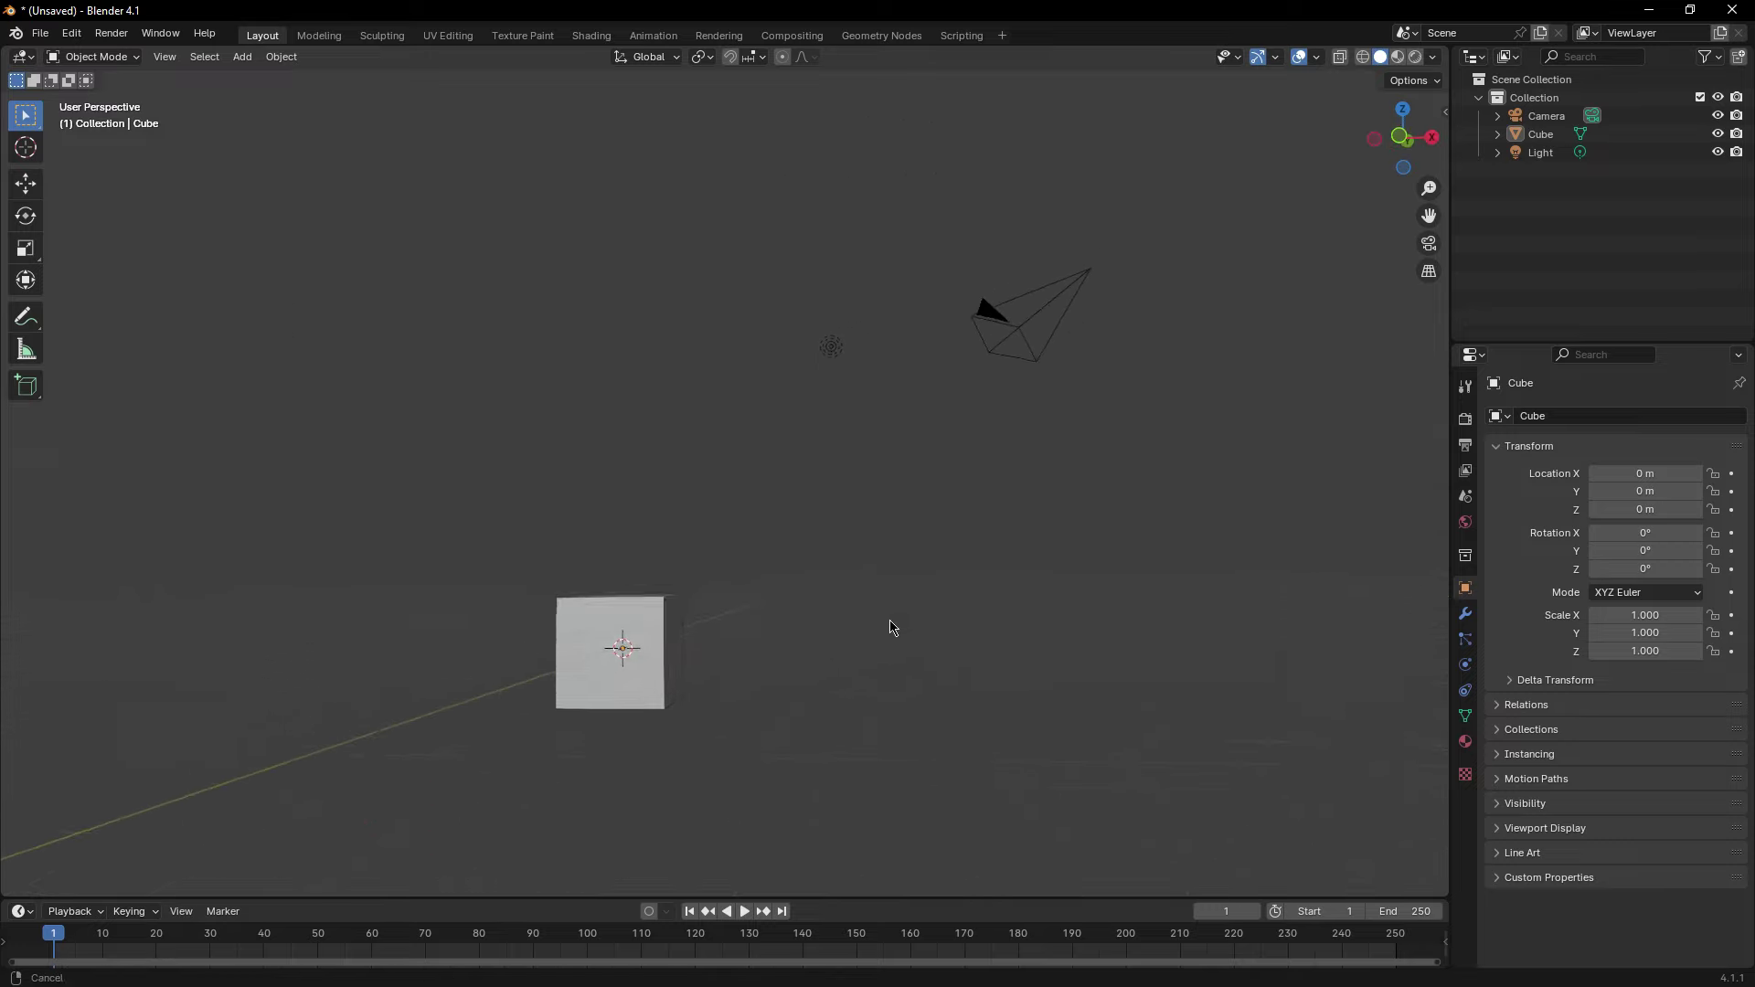
middle_drag(843, 635, 591, 678)
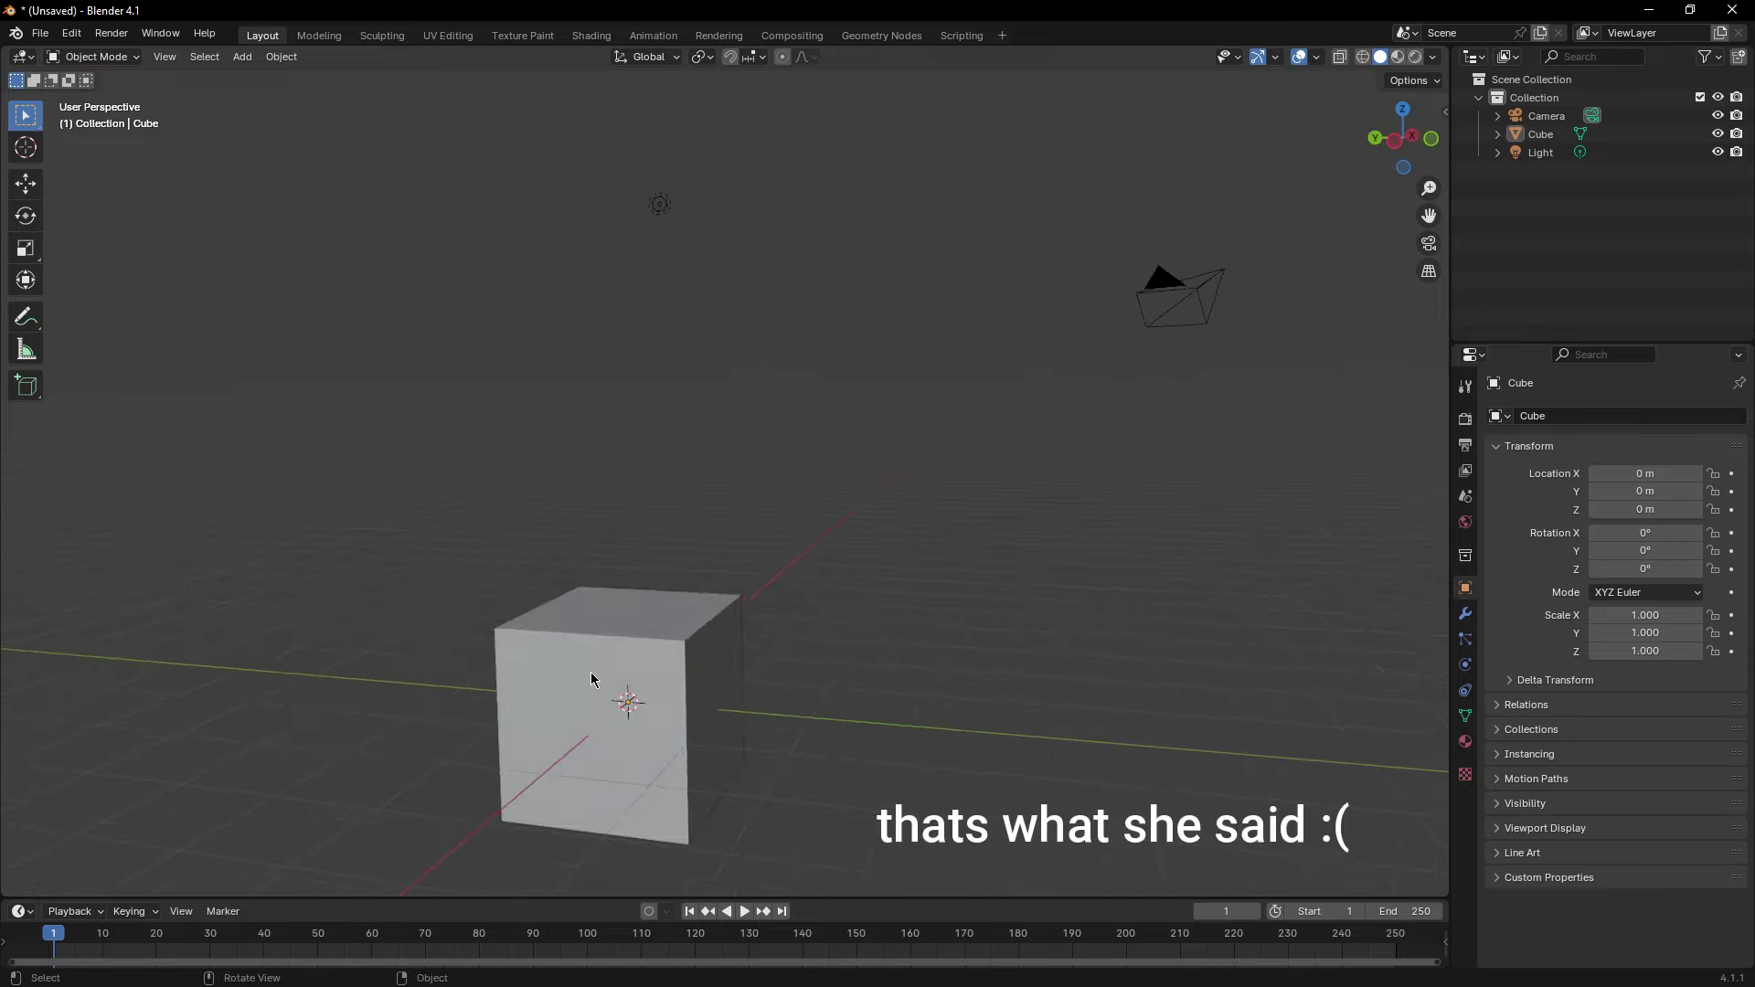